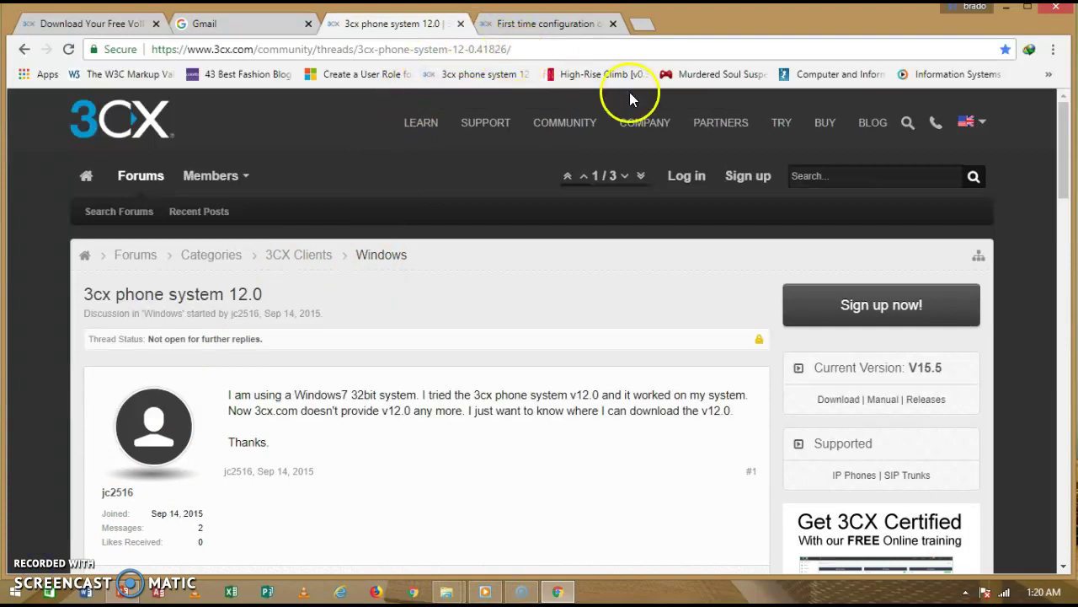
Open the TRY page and scroll down to the 'You are:' sign-up form.
left_click(782, 126)
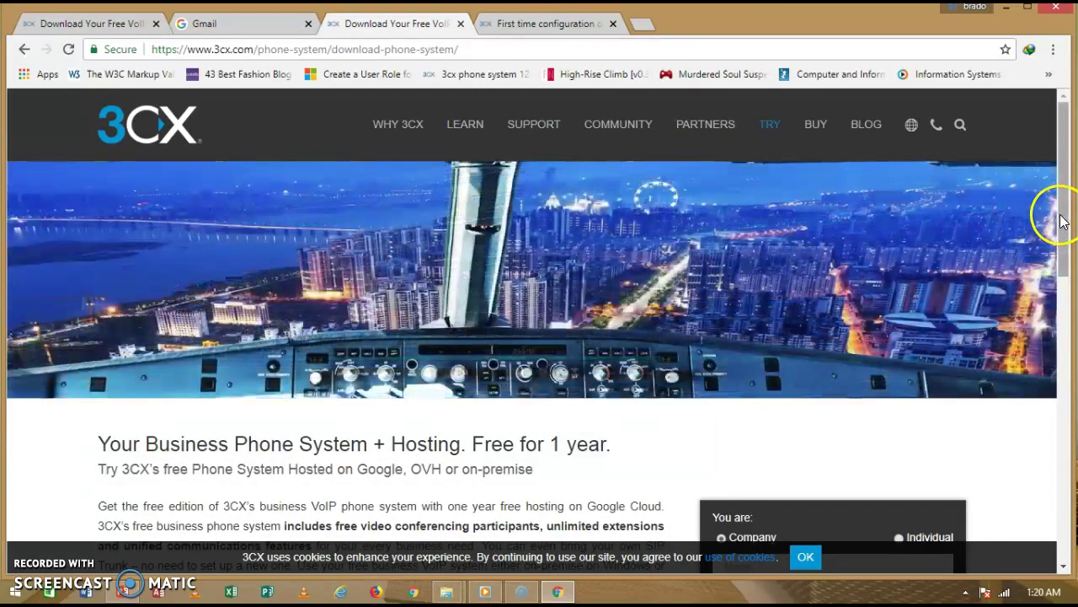
left_click_drag(1062, 221, 1061, 340)
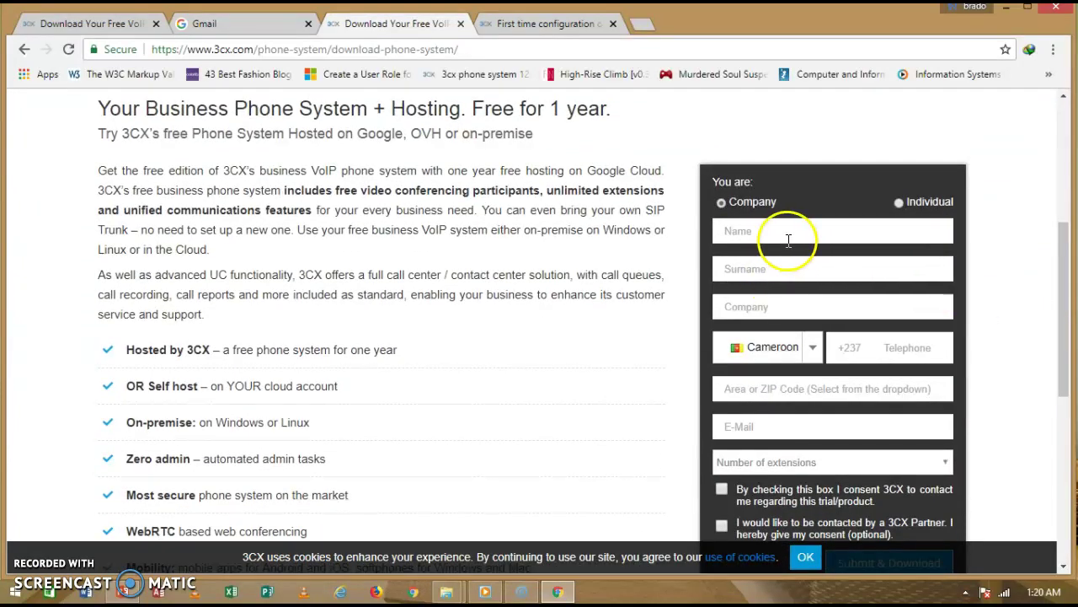
Register as an Individual and fill in the first name, surname and telephone number.
left_click(901, 204)
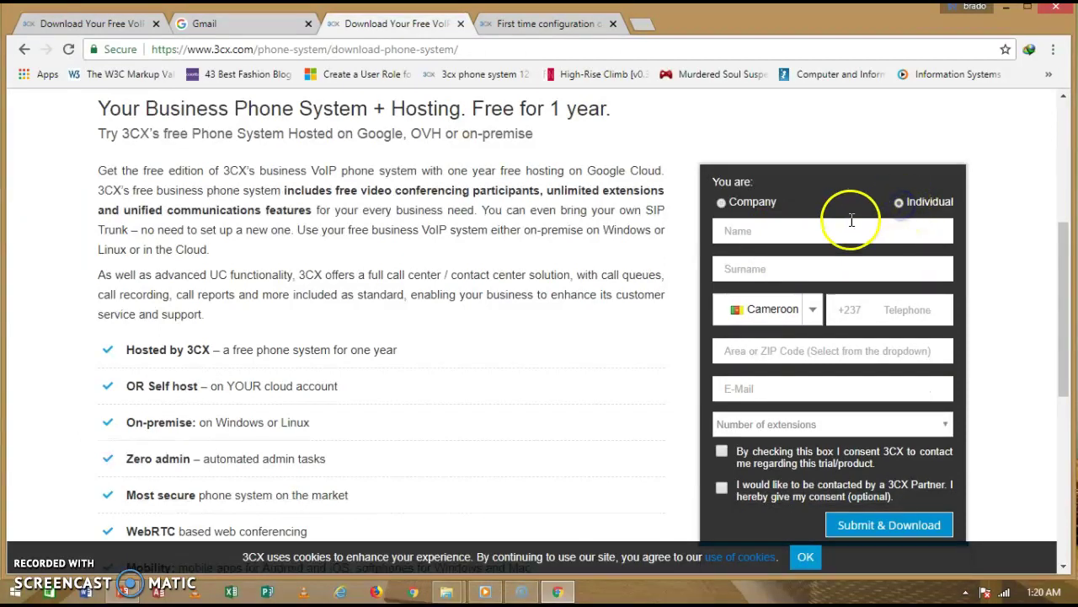
left_click(843, 225)
left_click(780, 251)
left_click(779, 257)
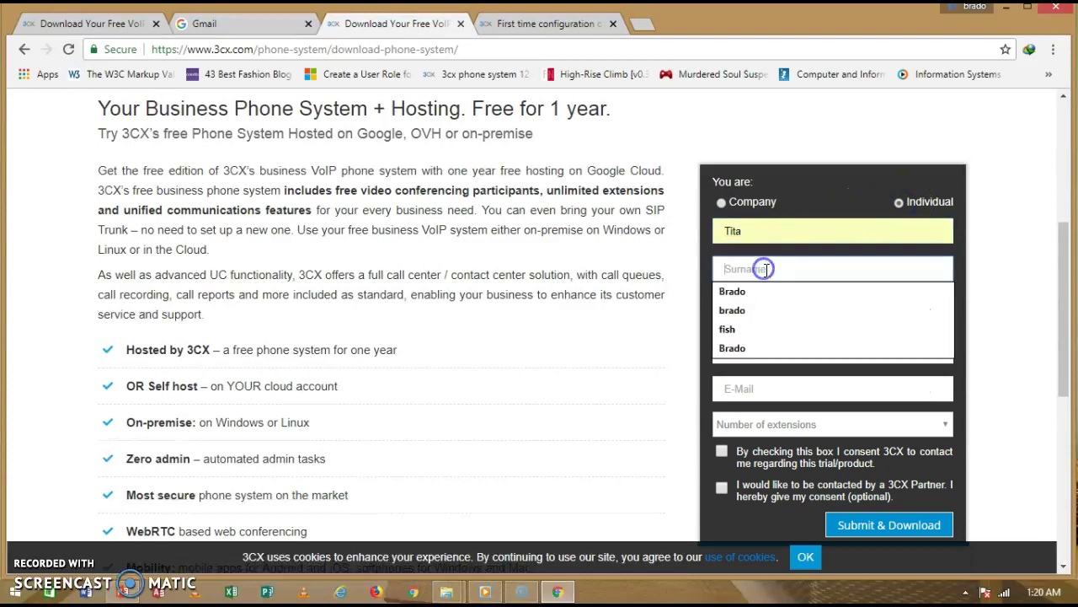
left_click(745, 292)
left_click(894, 310)
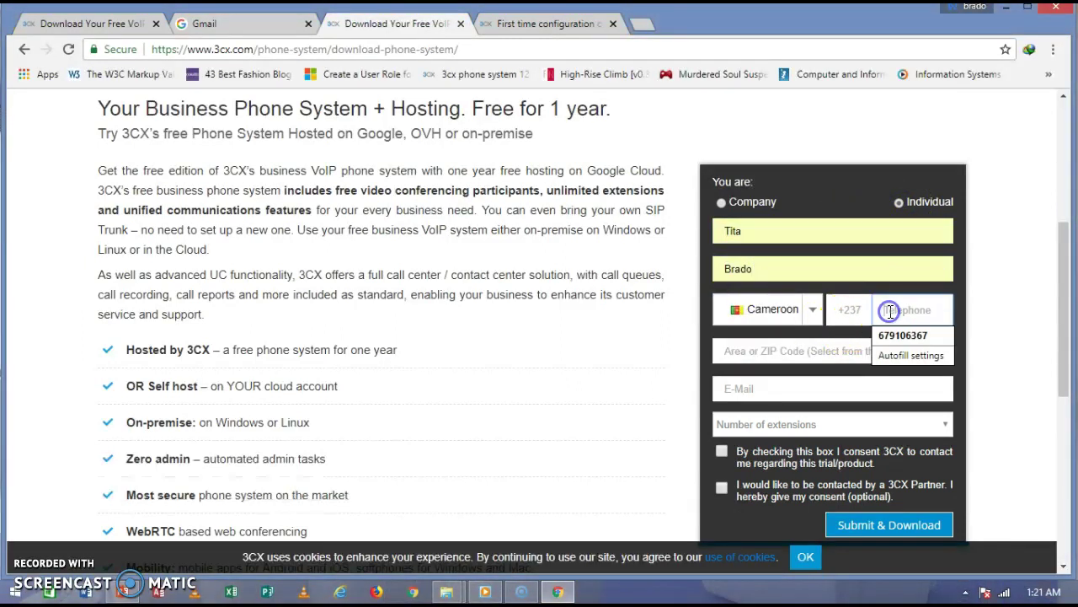
left_click(884, 336)
left_click(941, 313)
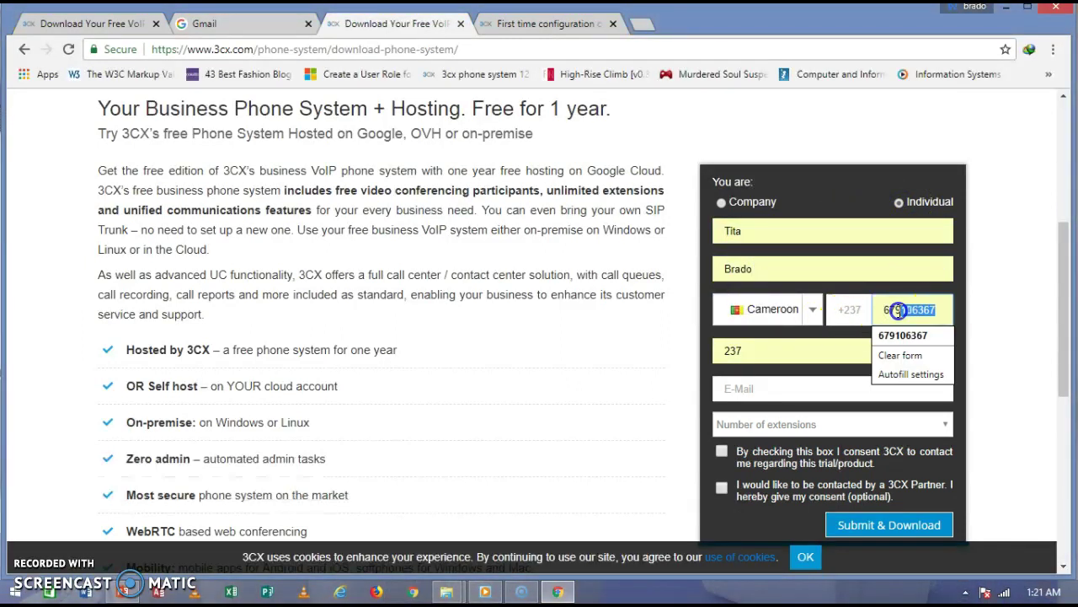
type("098808")
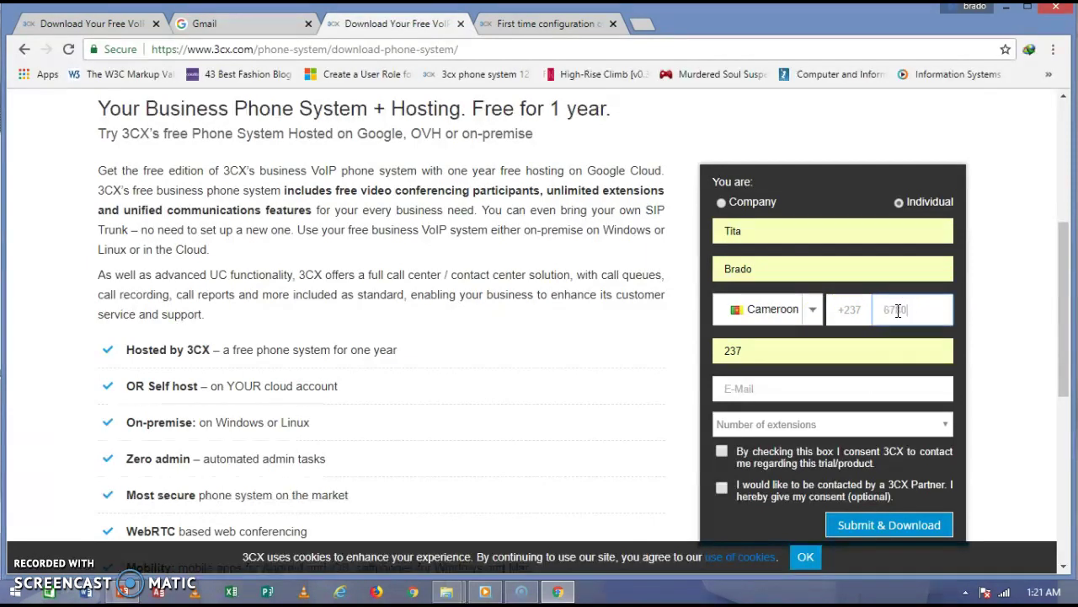
Enter the area code, pick the street address and retype the e-mail address.
left_click(809, 349)
type("1235")
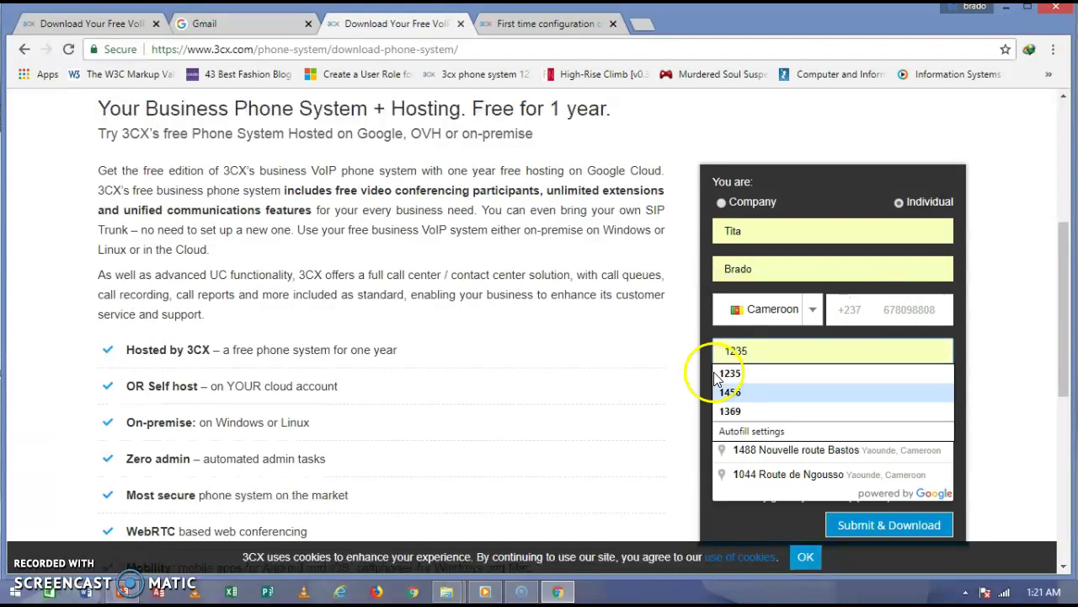
left_click(752, 449)
left_click(752, 387)
left_click(750, 411)
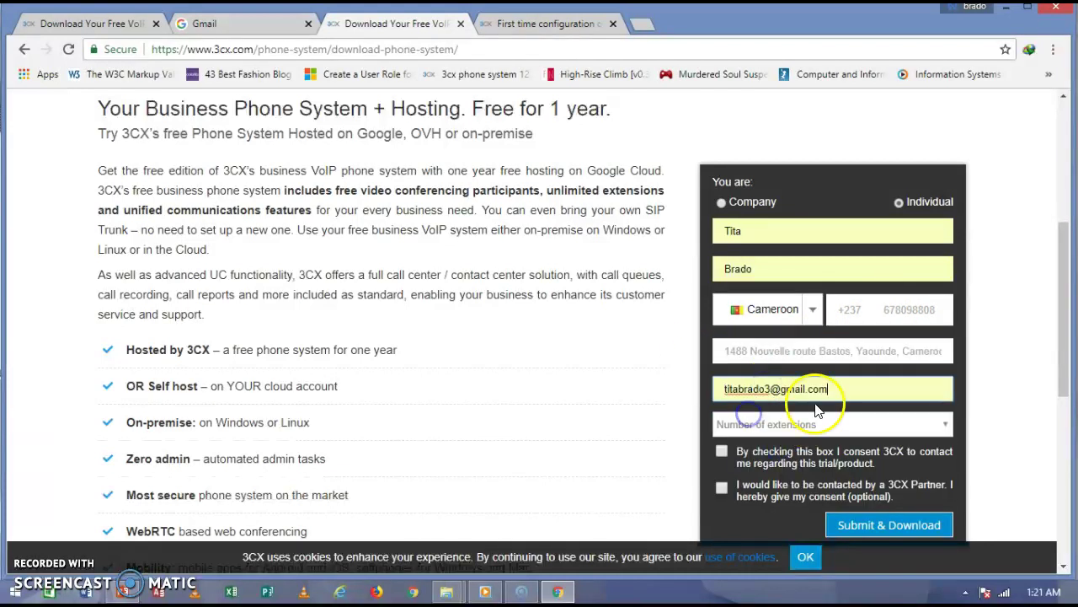
left_click(836, 387)
key("ctrl+a")
type("nda")
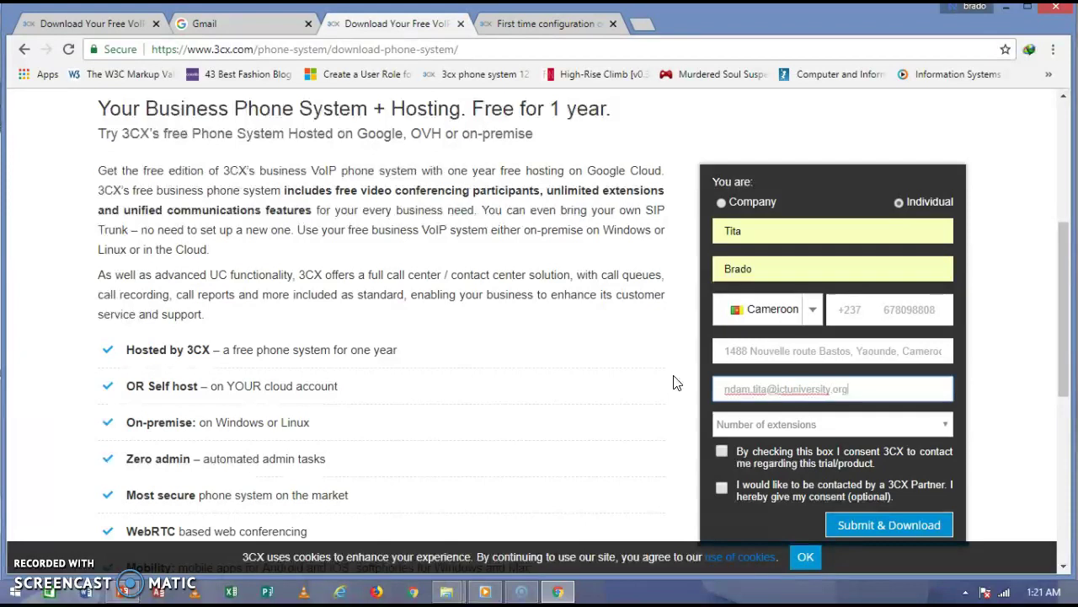
Choose 0-25 extensions, tick the contact consent box and submit the form.
left_click(719, 424)
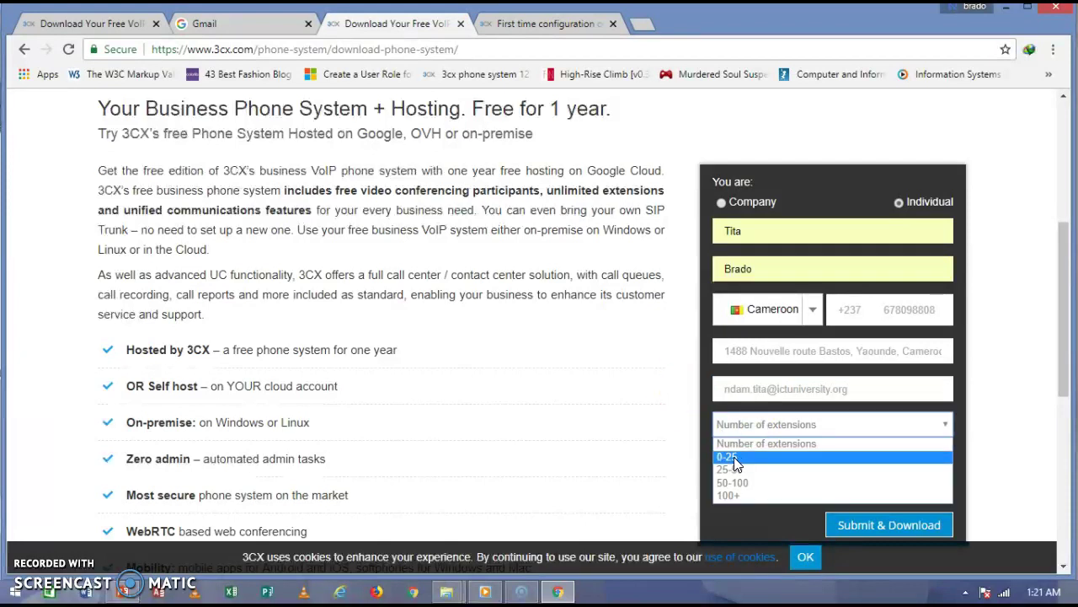
left_click(735, 487)
left_click(728, 458)
left_click(723, 453)
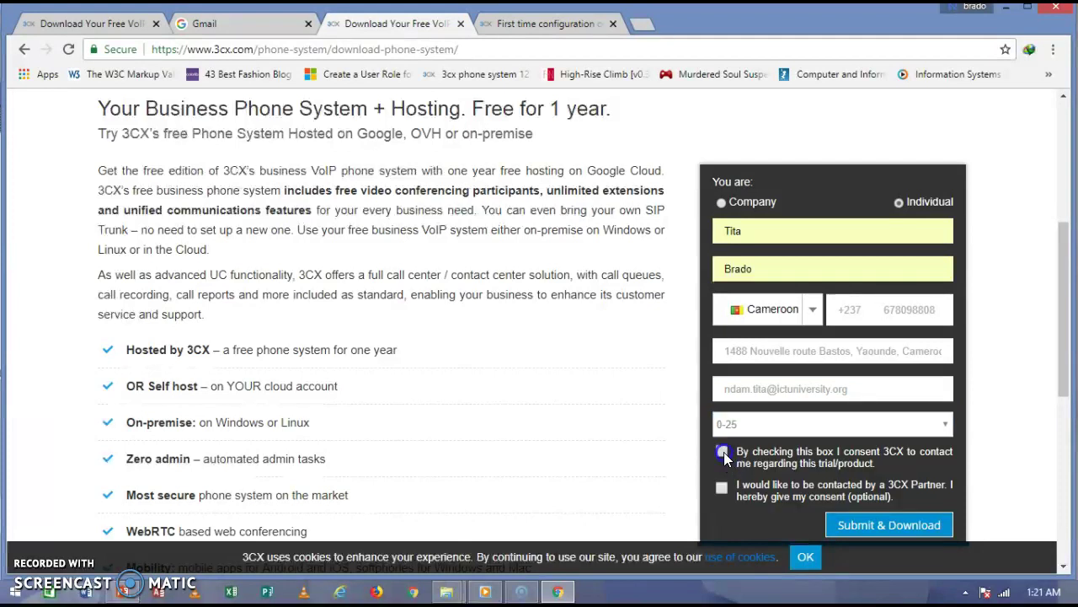
left_click(864, 523)
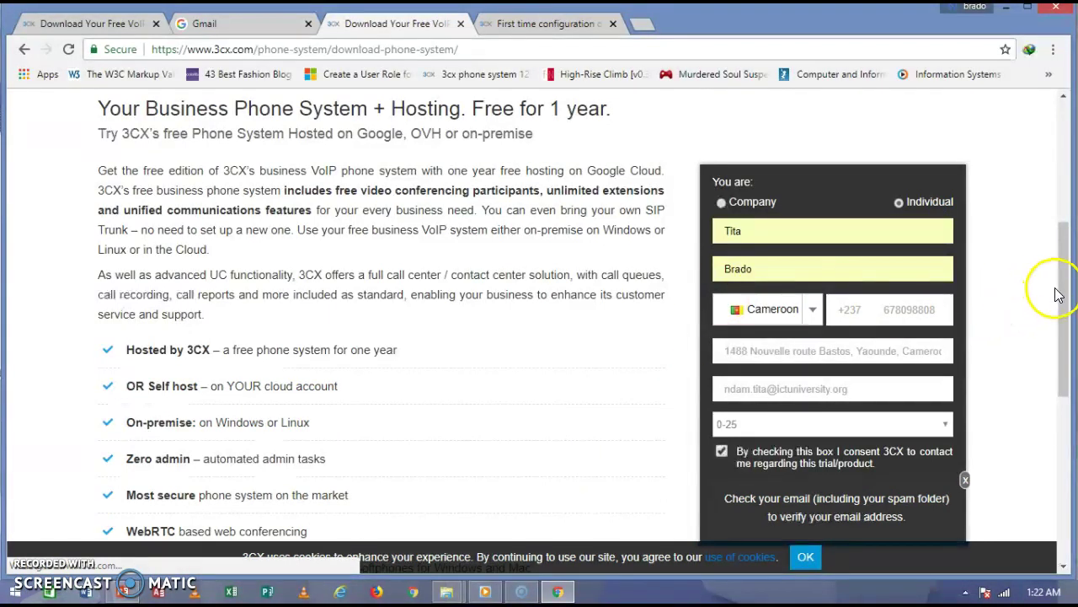
left_click_drag(1054, 287, 1059, 135)
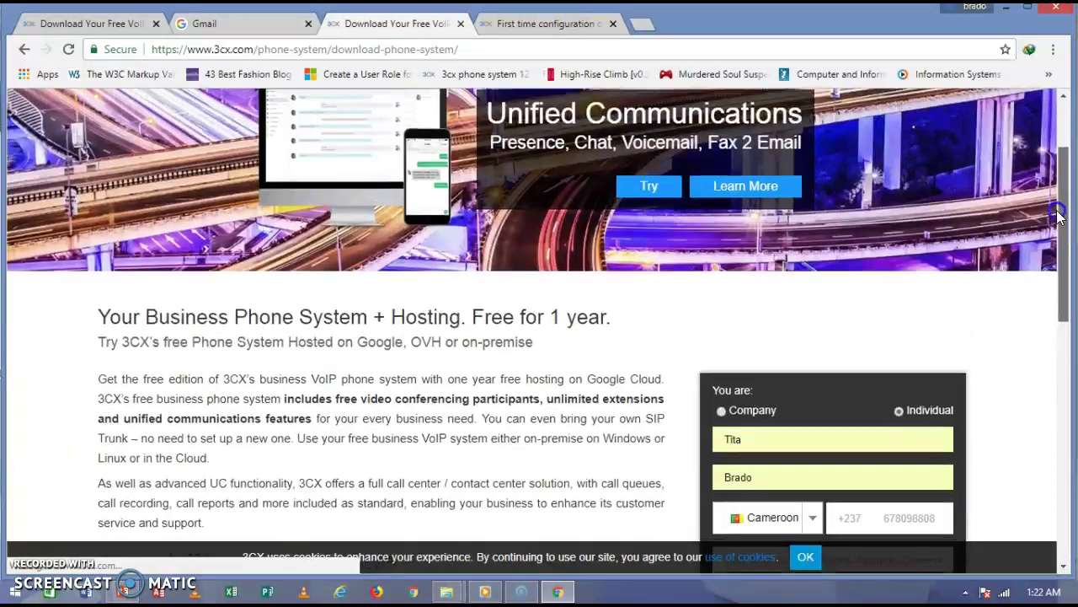
Sign in to Gmail with the saved account and follow the 3CX 'Verify your email' link.
left_click(522, 23)
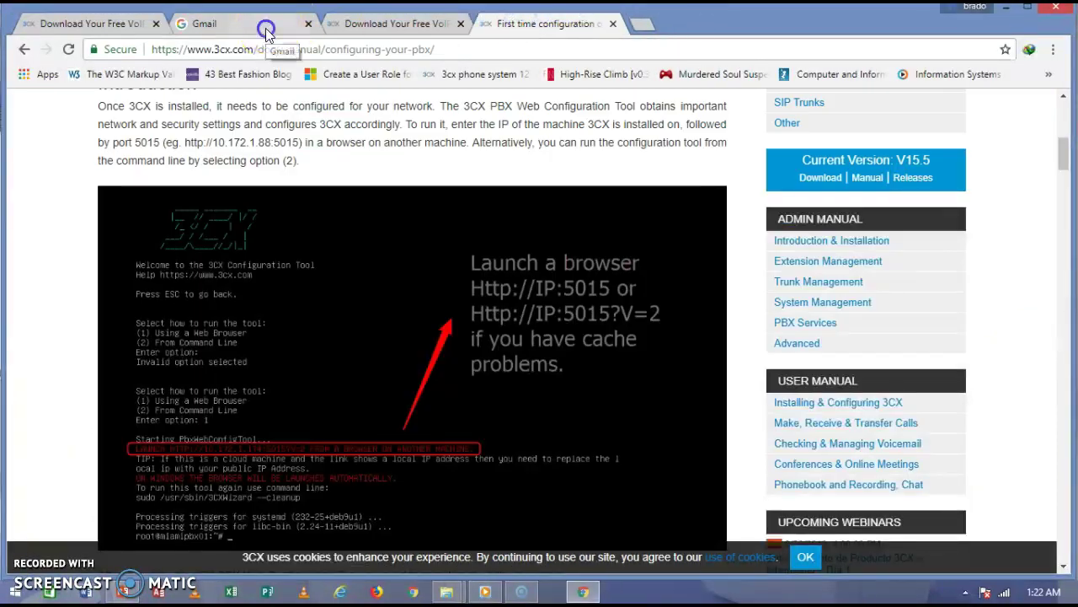
left_click(269, 24)
left_click(476, 312)
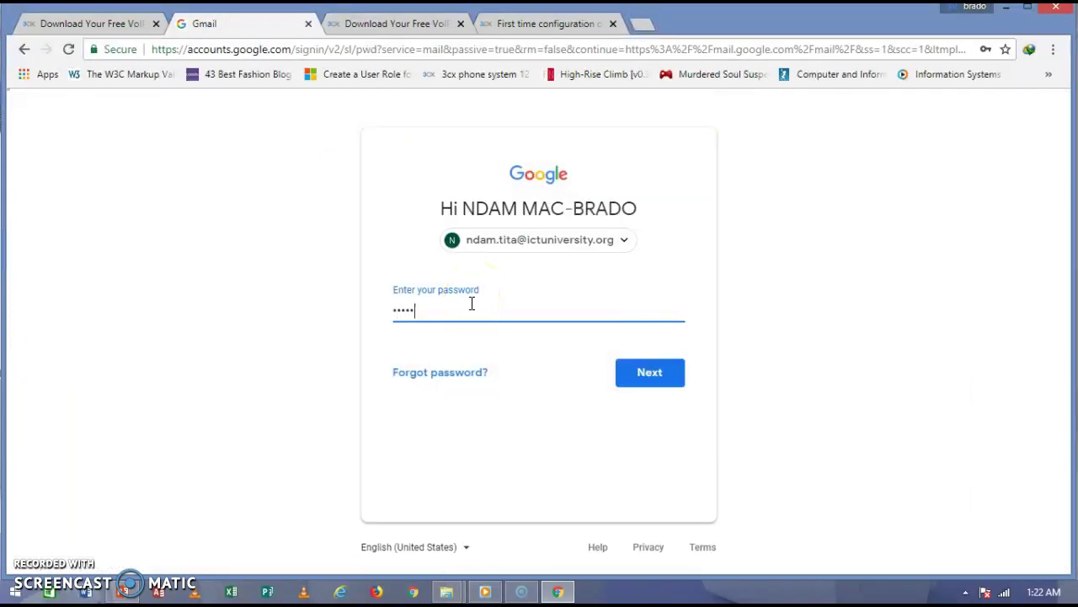
left_click(649, 379)
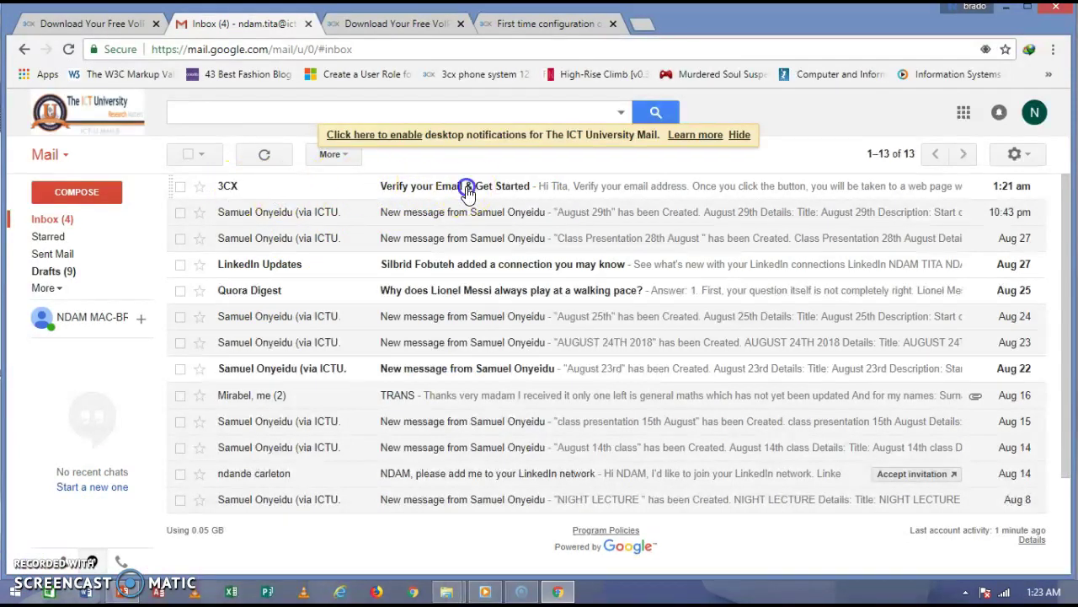
left_click(468, 189)
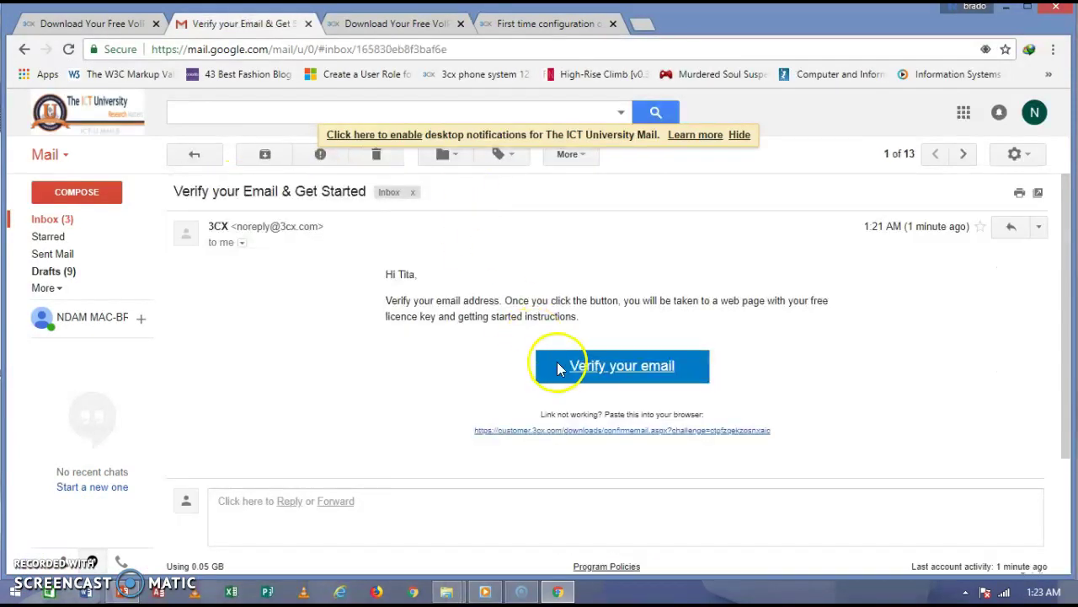
left_click(592, 371)
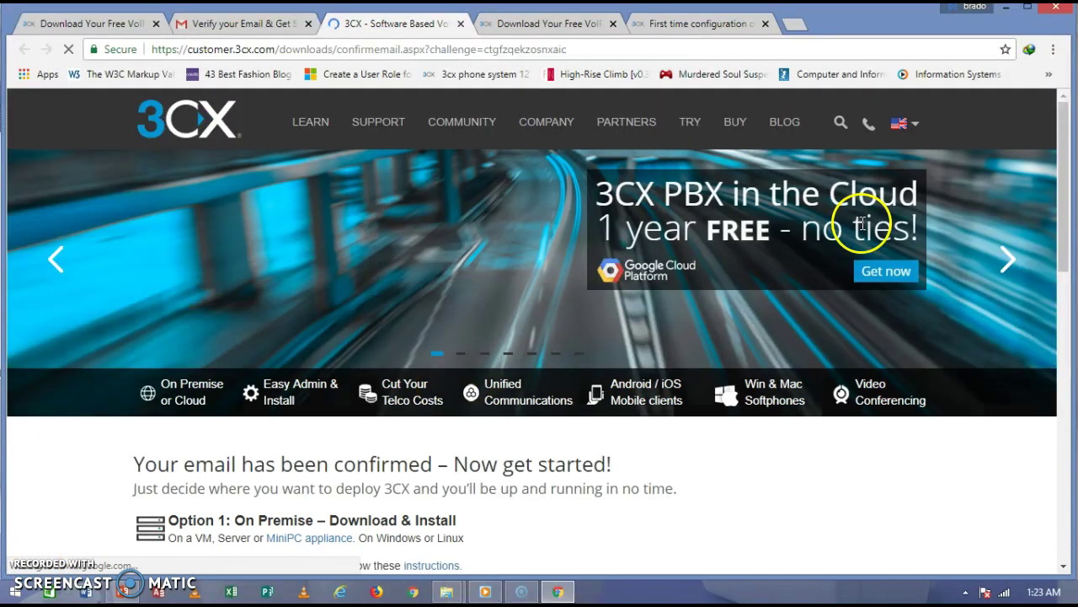
Scroll to Option 1 and follow the 'Download for Windows here' link.
left_click_drag(1049, 120, 1052, 235)
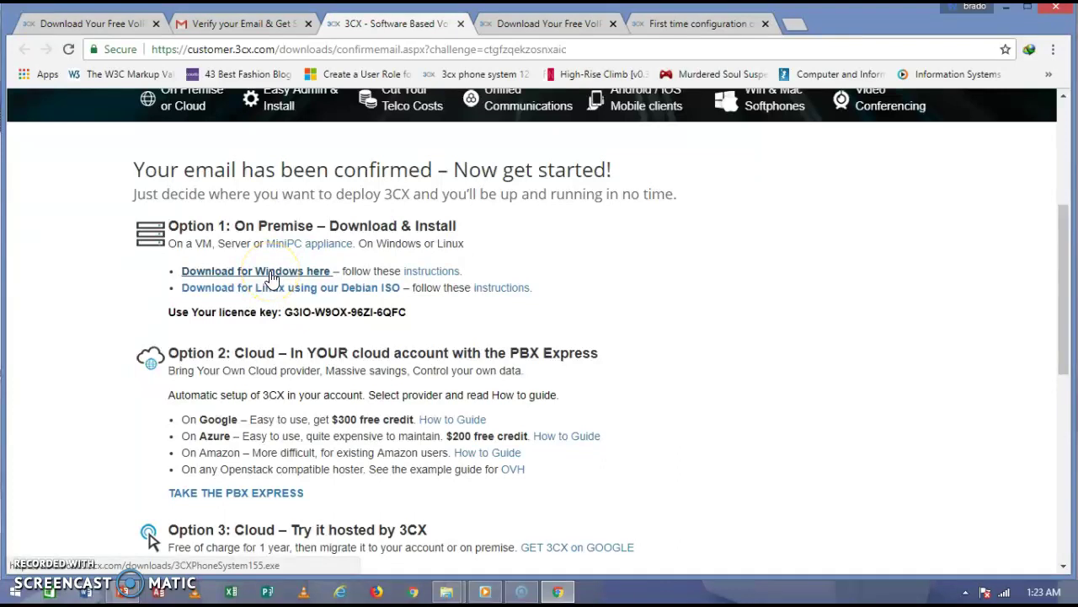
left_click(279, 280)
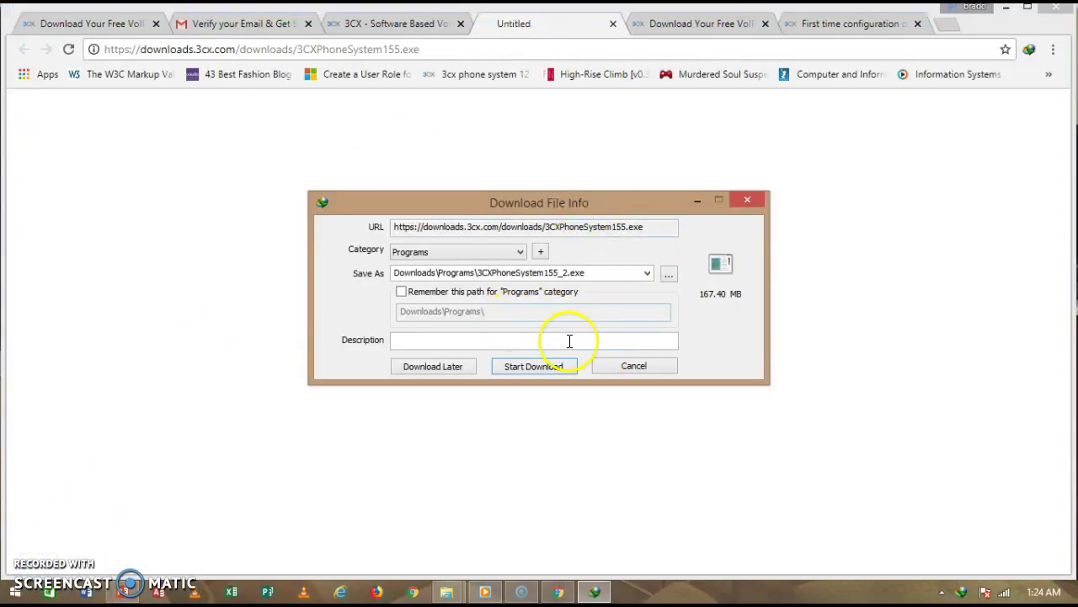
Cancel Internet Download Manager's capture, exclude the installer address, and minimize Chrome.
left_click(624, 366)
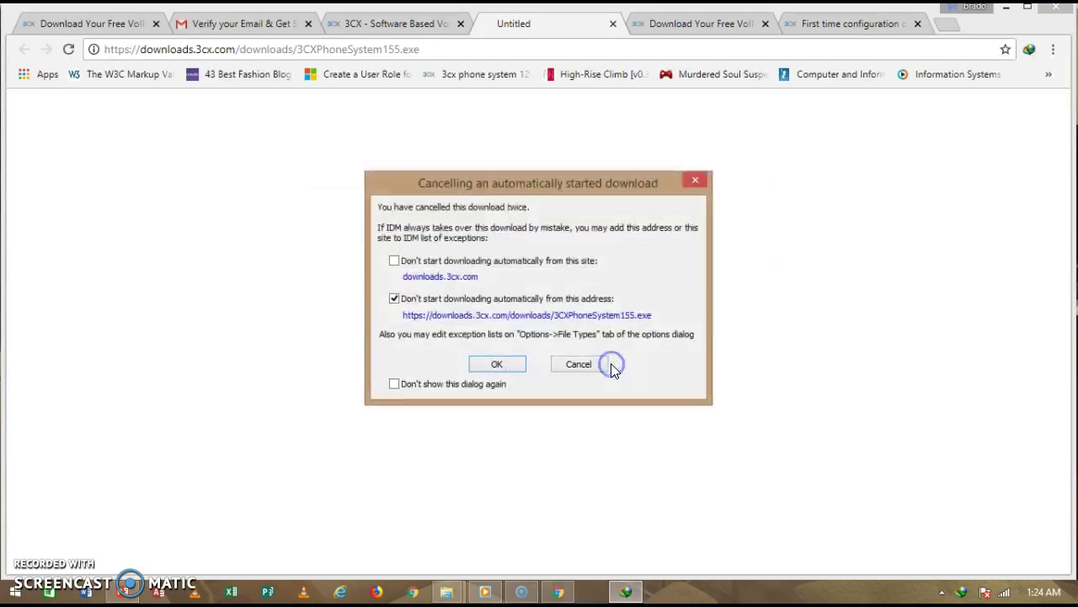
left_click(499, 364)
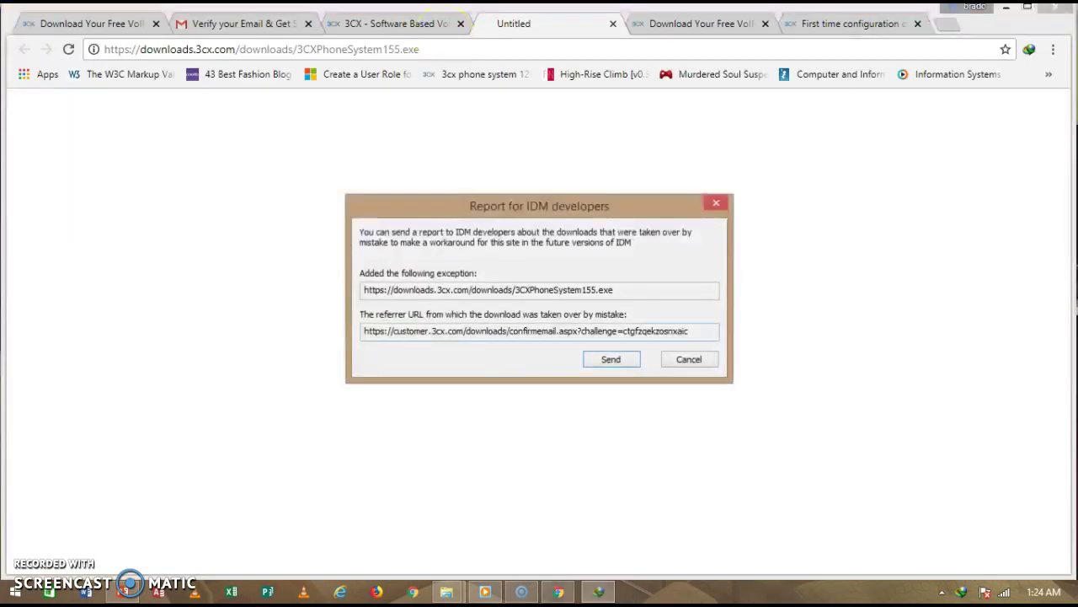
left_click(715, 205)
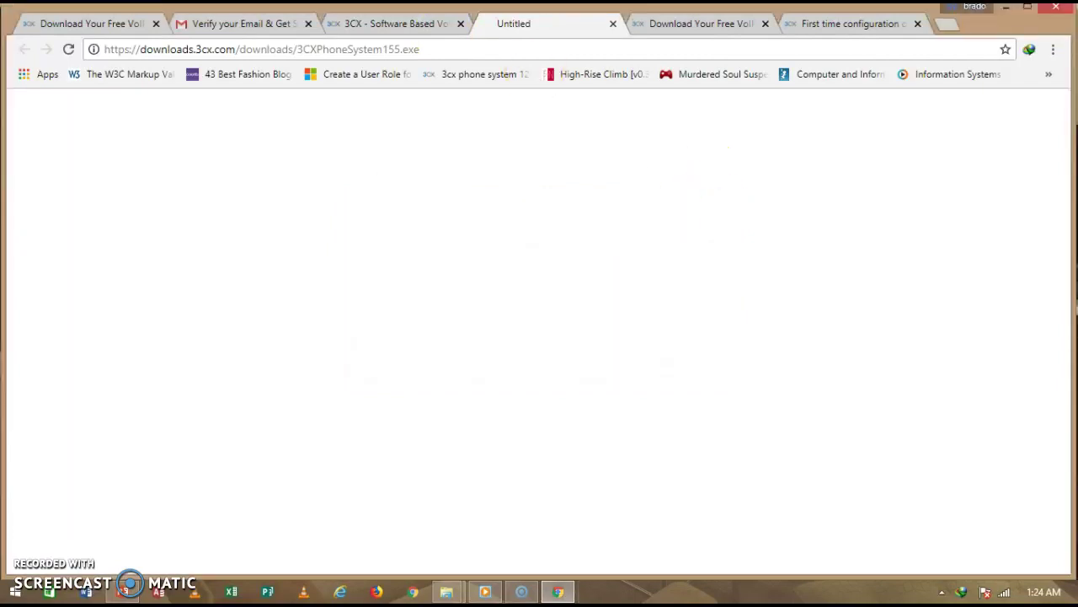
left_click(402, 31)
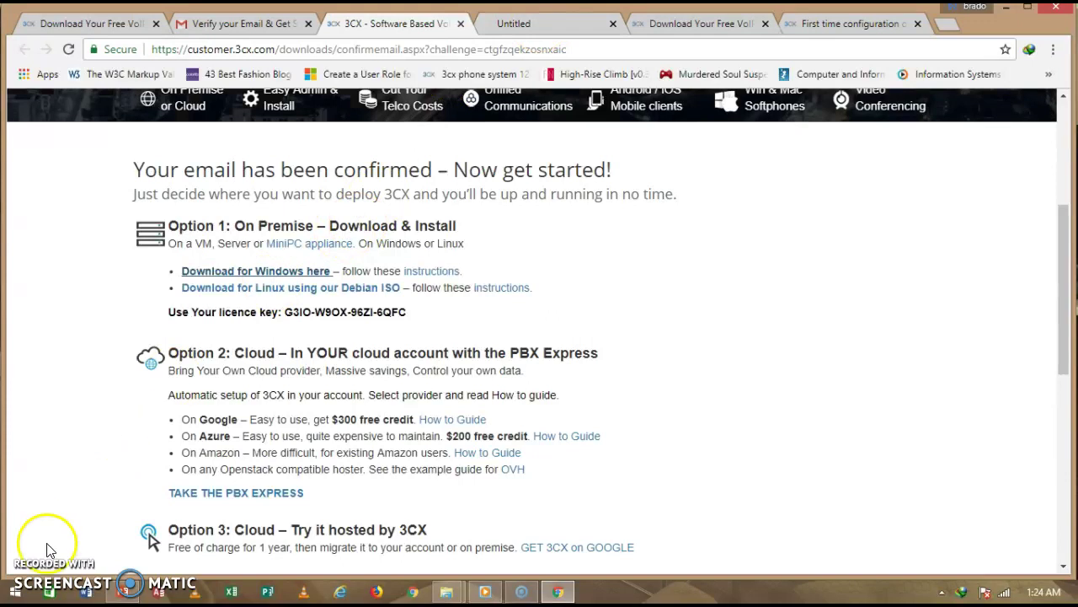
left_click(1007, 8)
Run 3CXPhoneSystem155 from the Downloads\Programs folder.
left_click(577, 278)
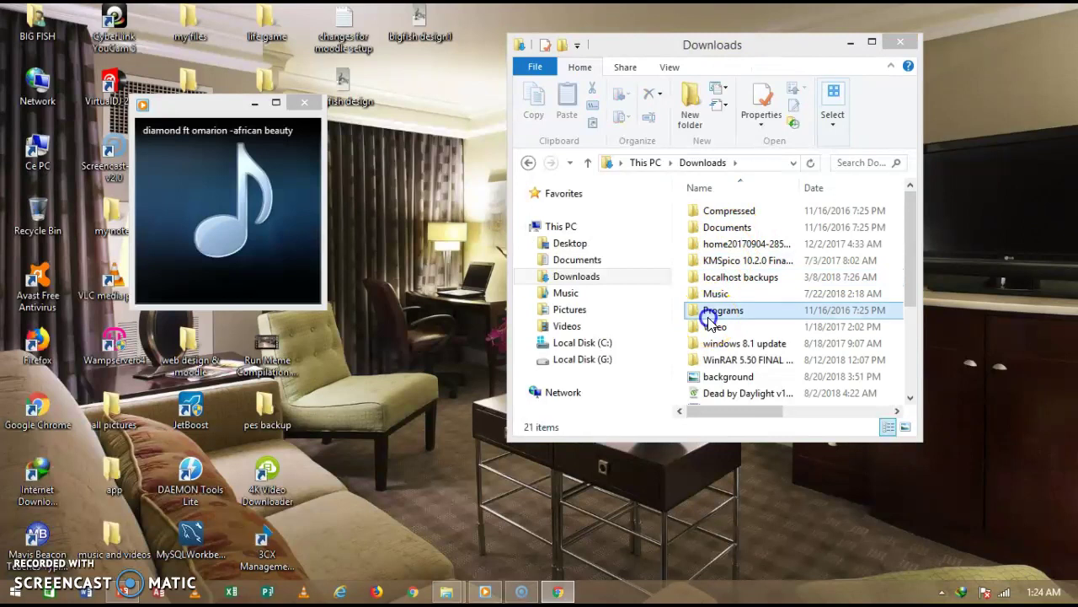
double_click(710, 318)
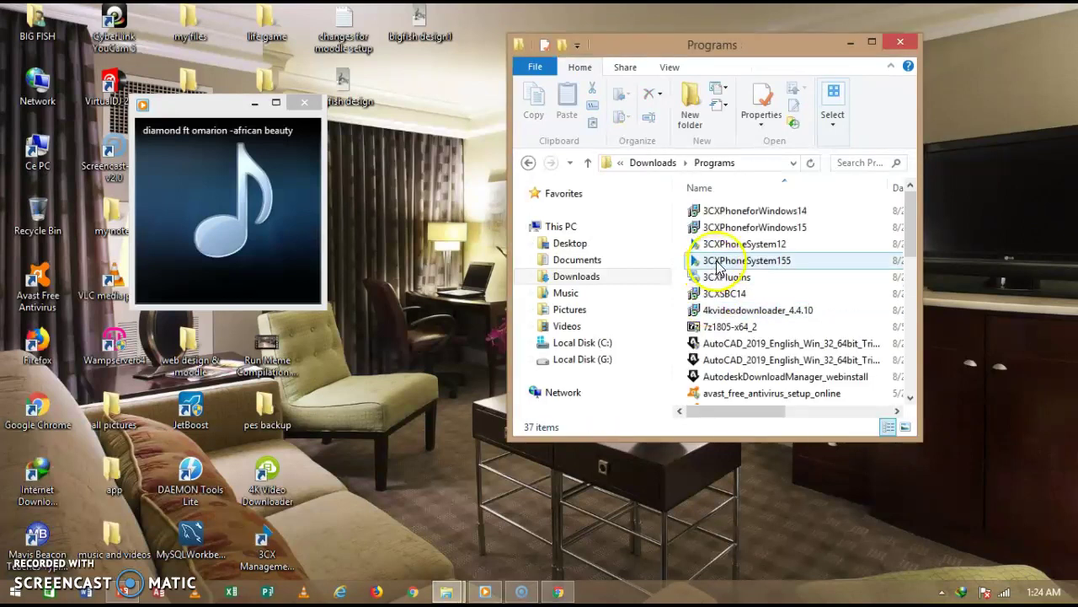
double_click(709, 264)
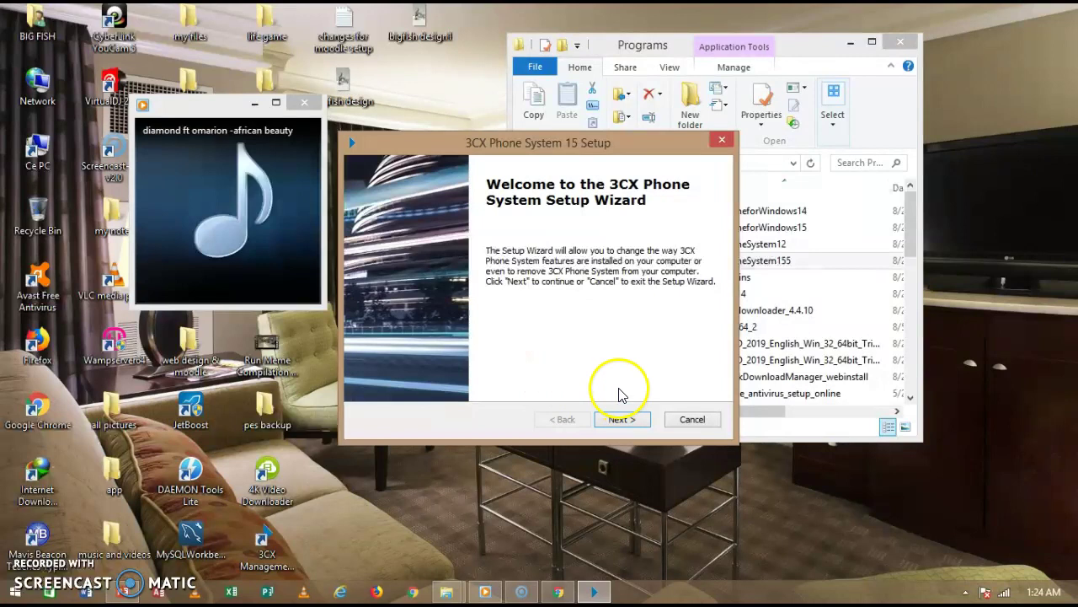
Accept the licence, keep C:\Program Files\3CX Phone System\ as the folder, and start installing.
left_click(622, 418)
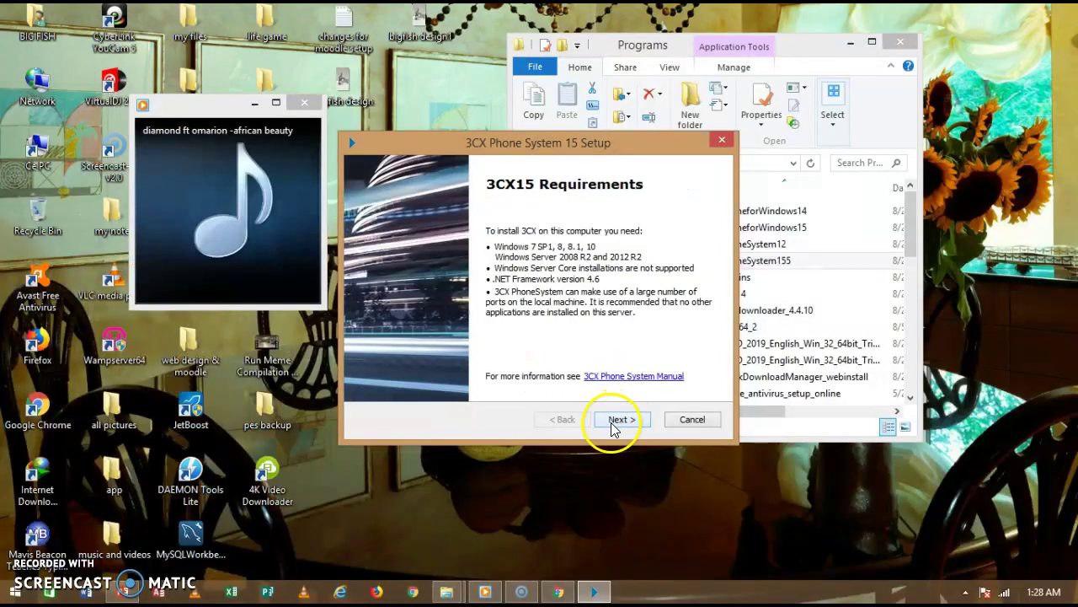
left_click(615, 424)
left_click(254, 102)
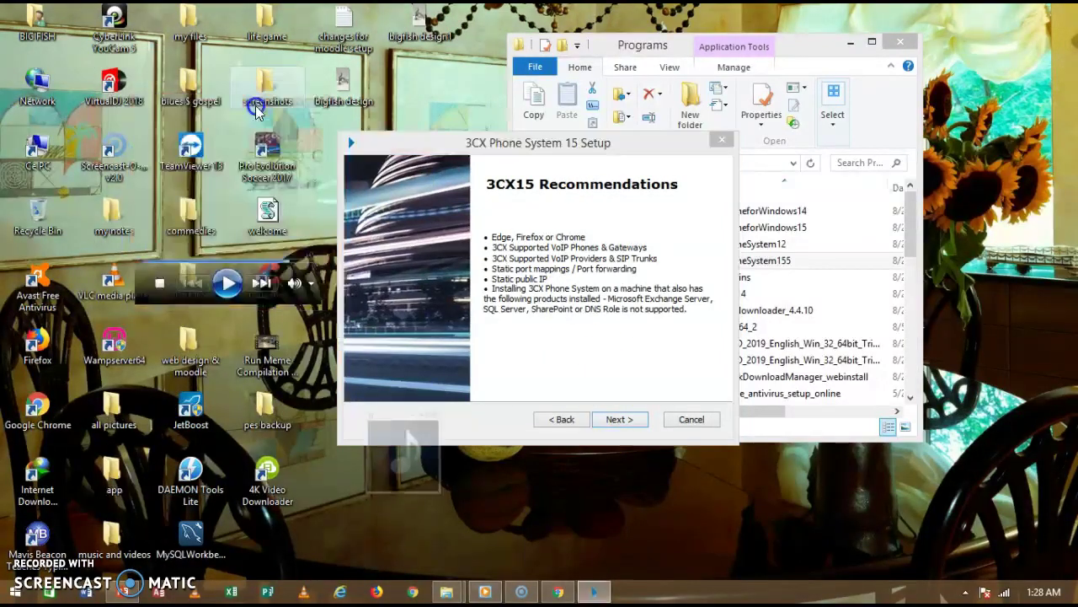
left_click(620, 418)
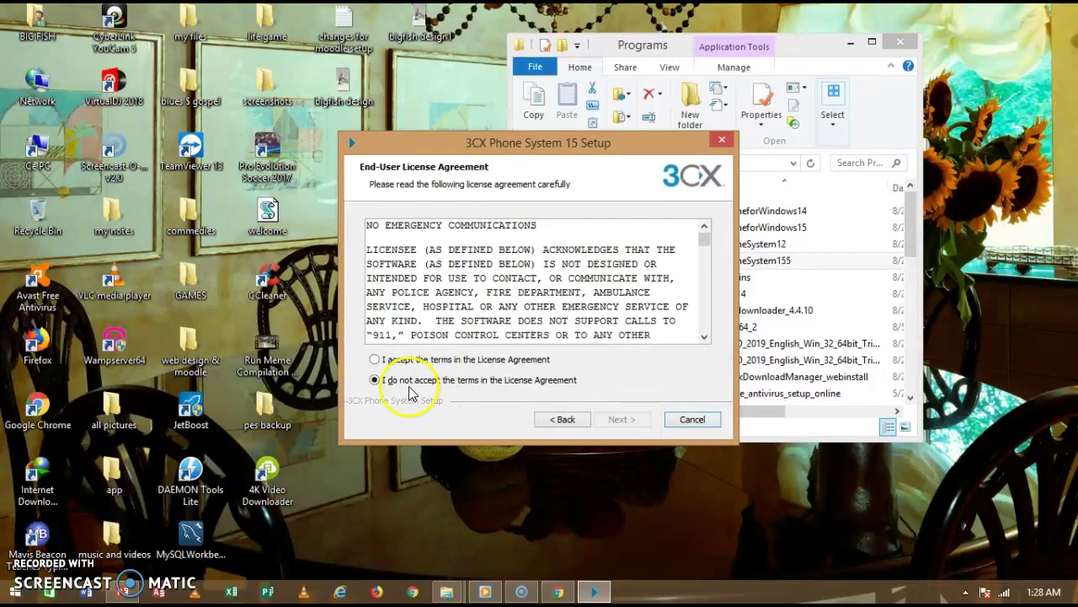
left_click(457, 360)
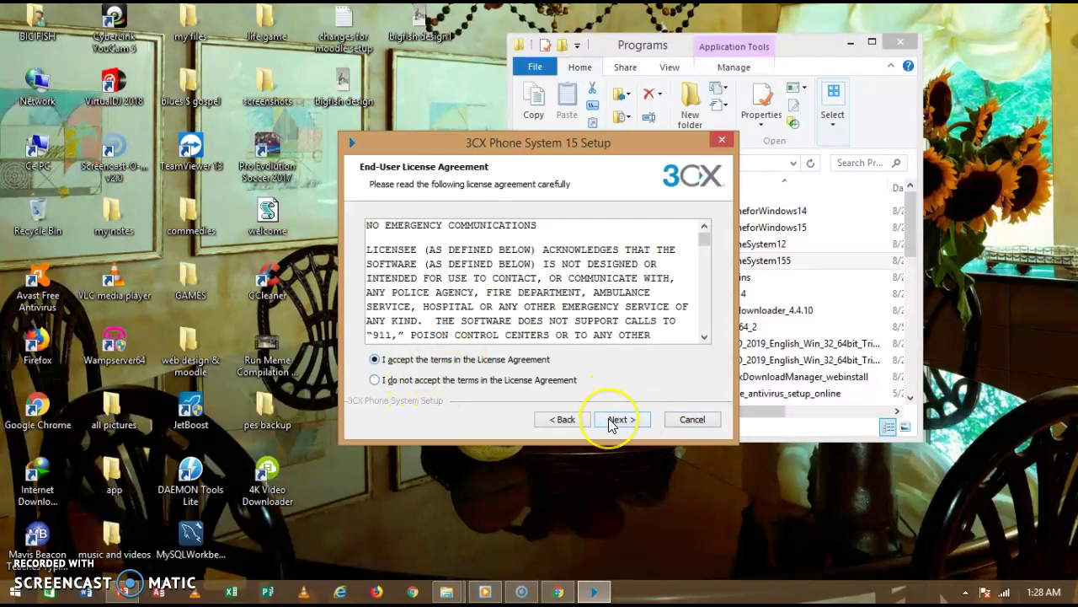
left_click(621, 417)
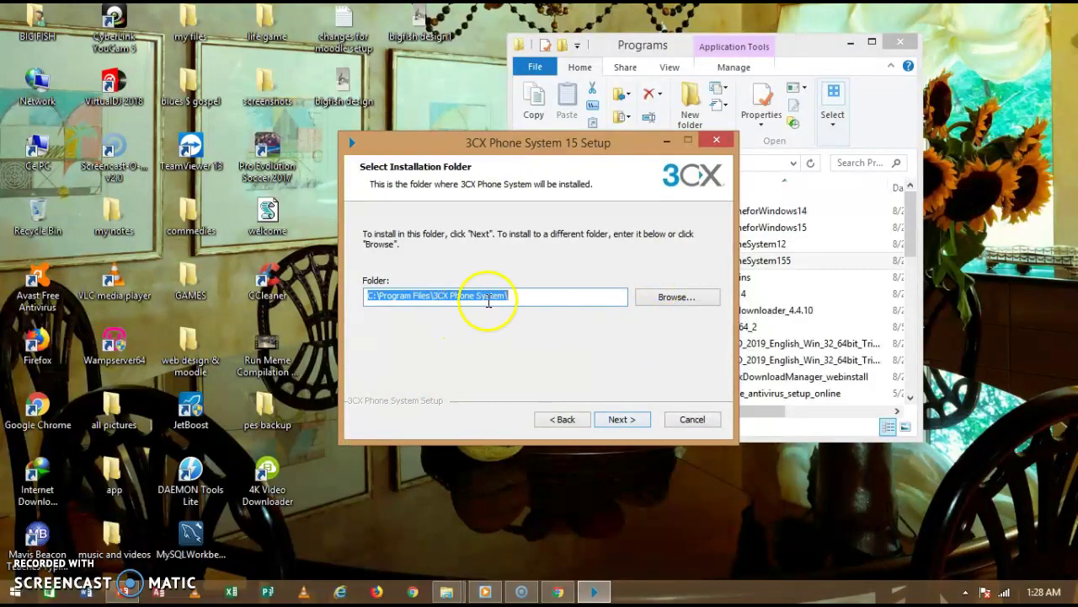
left_click(620, 423)
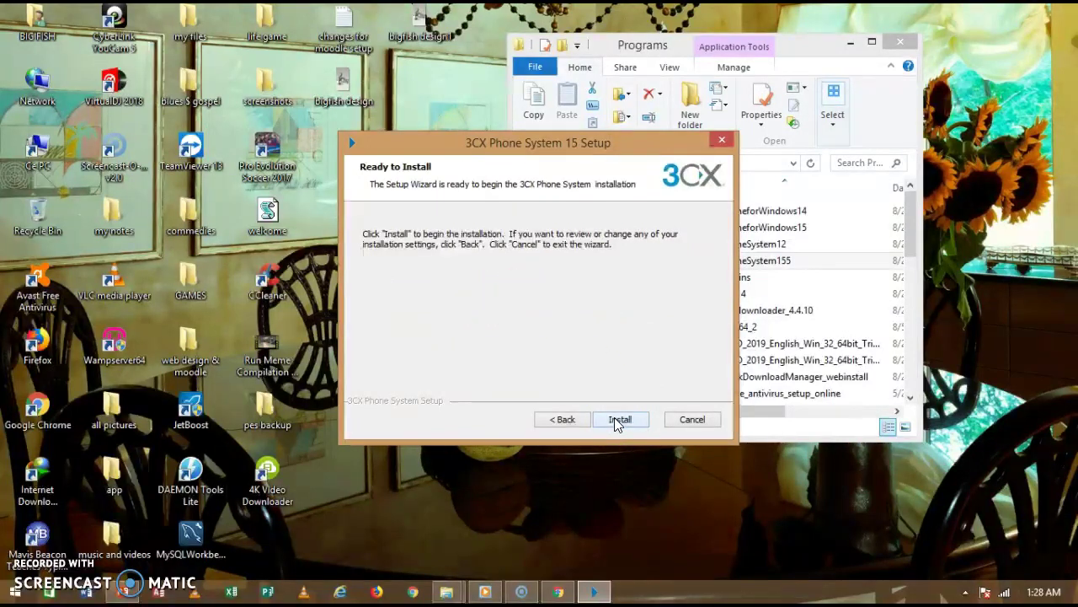
left_click(620, 420)
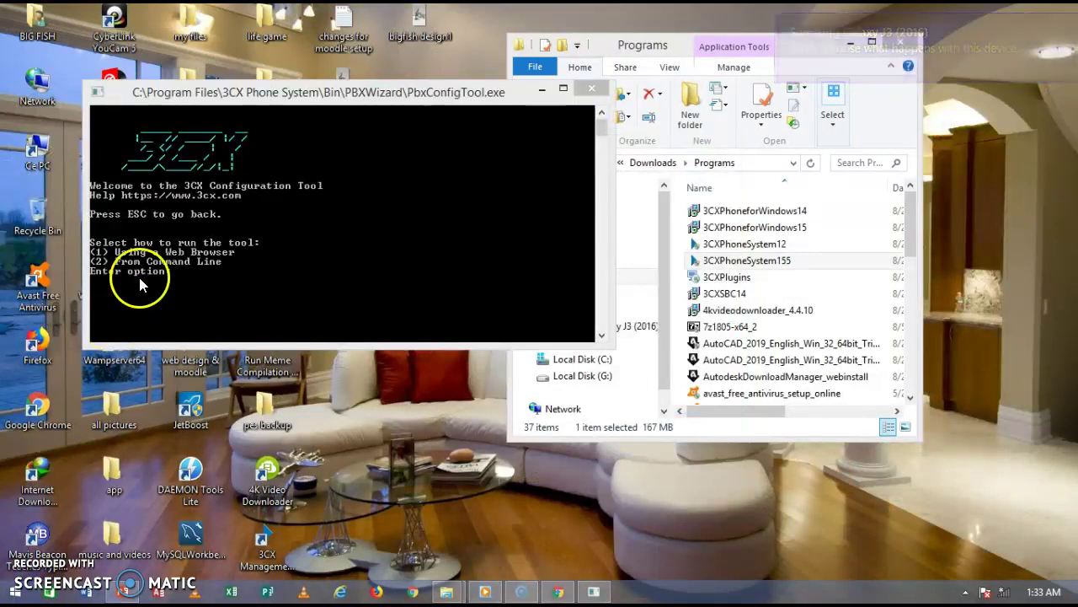
Close Windows Media Player and connect to the AndroidAP 2 Wi-Fi network.
mouse_move(278, 92)
left_mouse_down()
mouse_move(345, 101)
mouse_move(281, 93)
left_mouse_up()
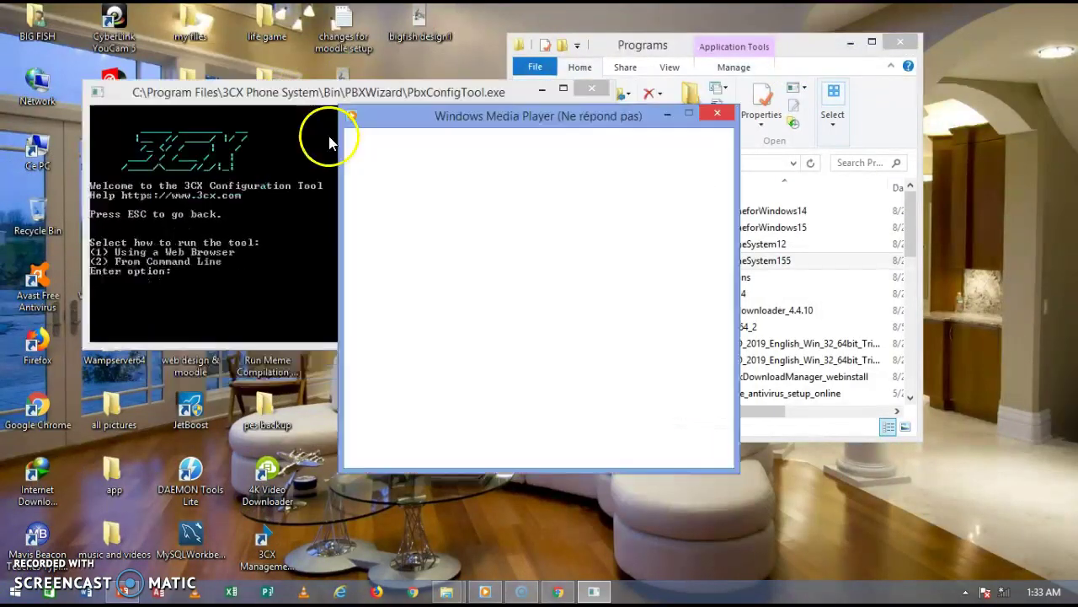
left_click(717, 113)
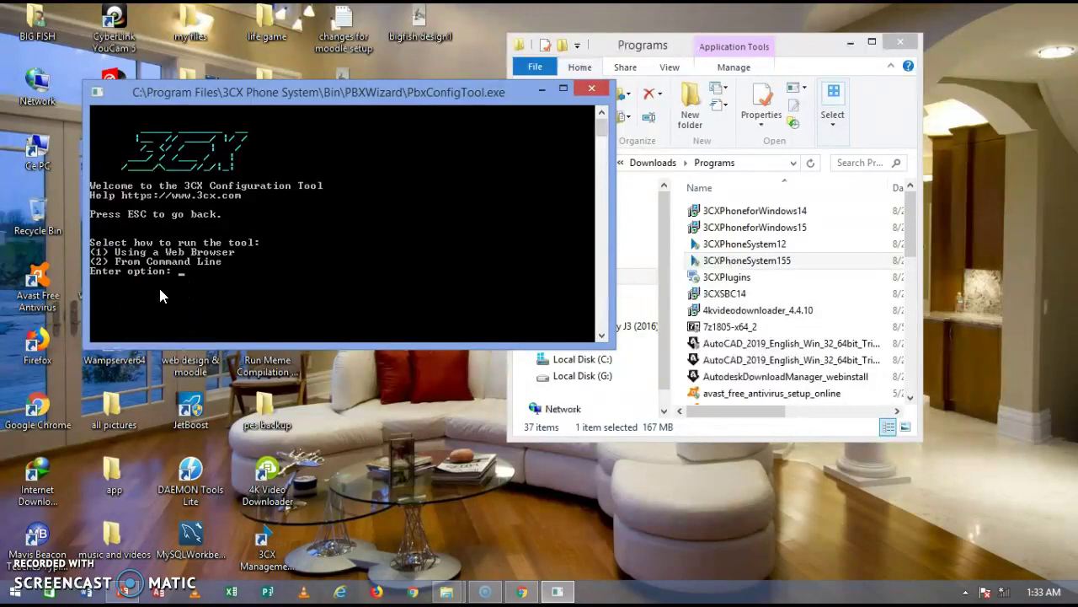
left_click(1001, 592)
left_click(889, 420)
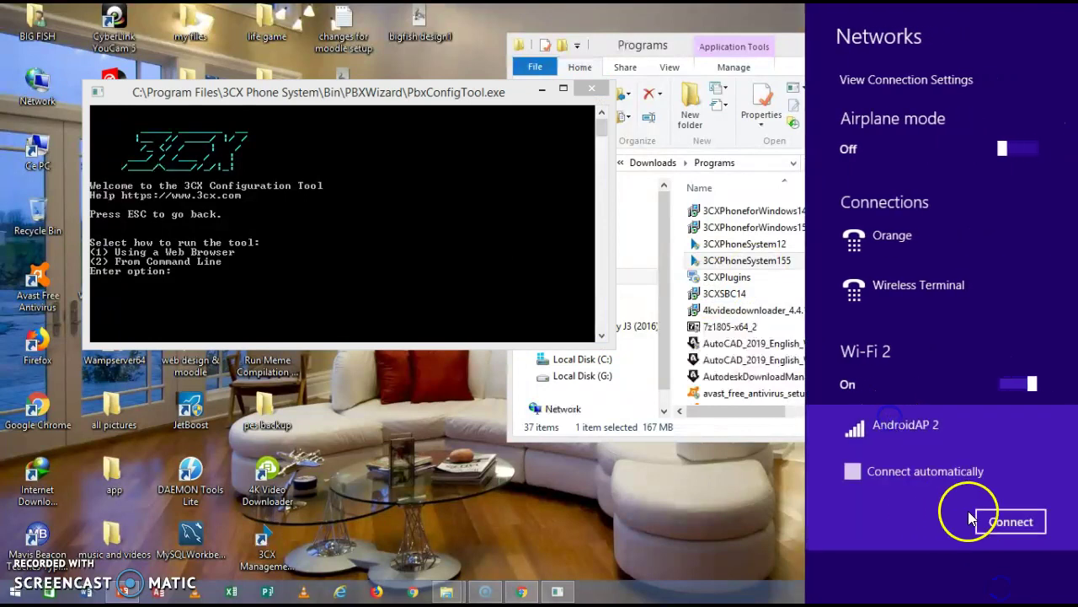
left_click(1010, 522)
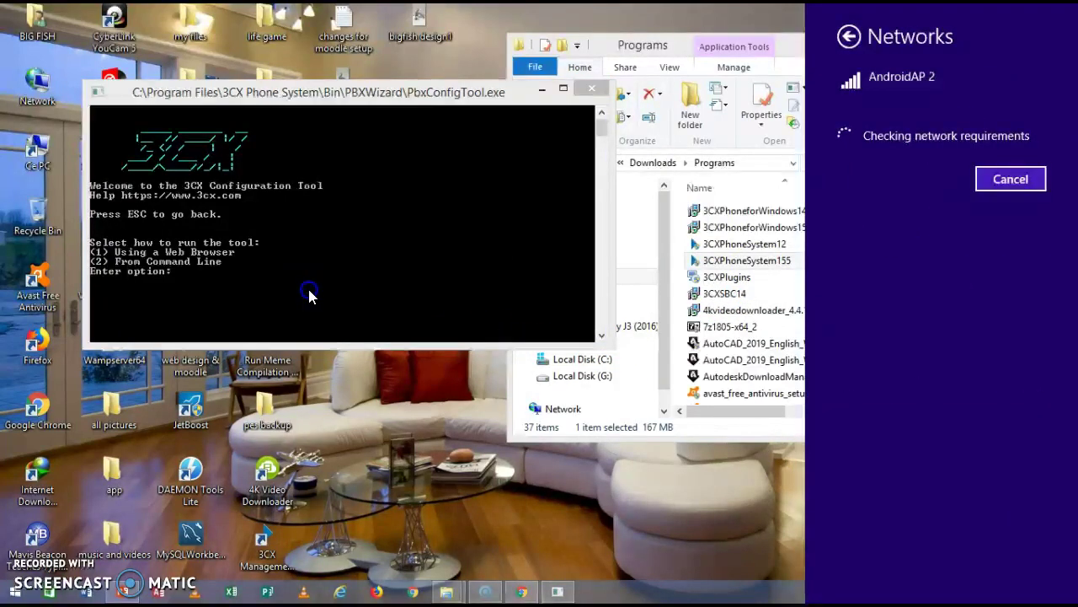
left_click(308, 291)
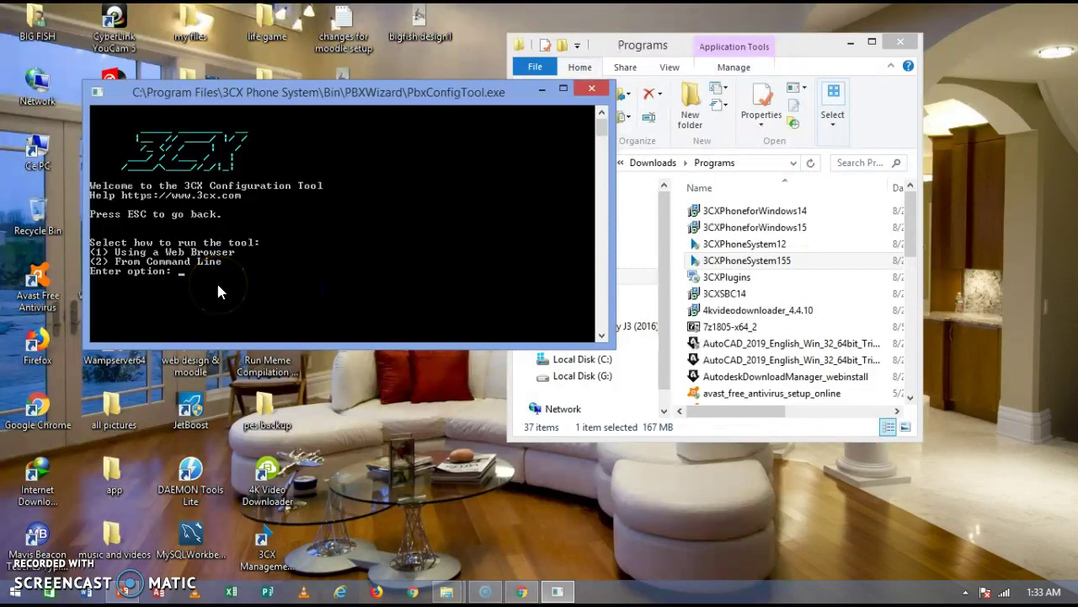
Choose web-browser setup (option 1) and paste the licence key copied from the 3CX page.
type("1")
key("Return")
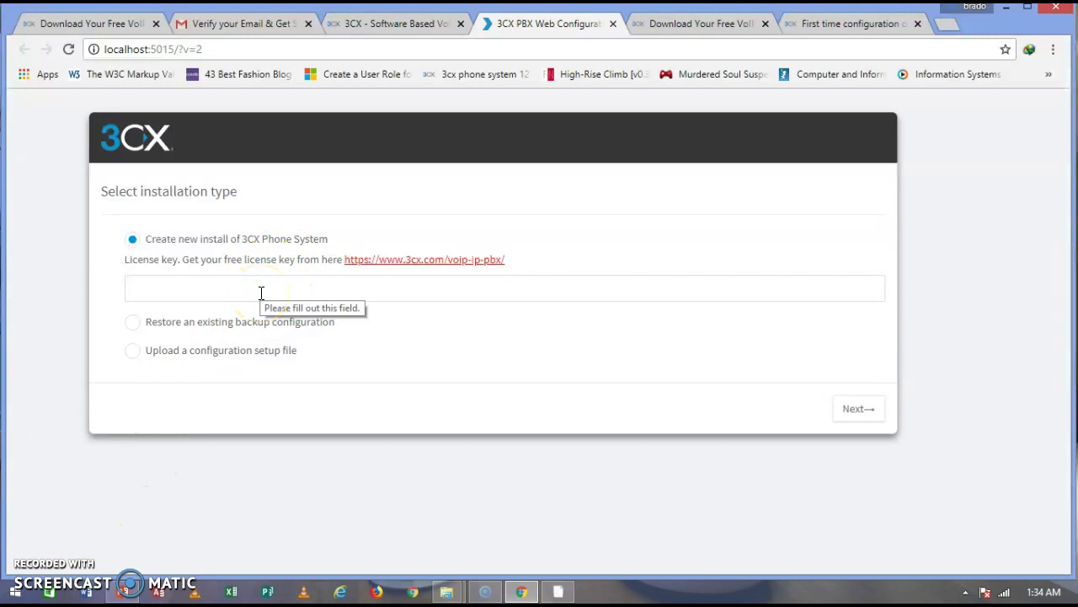
left_click(227, 30)
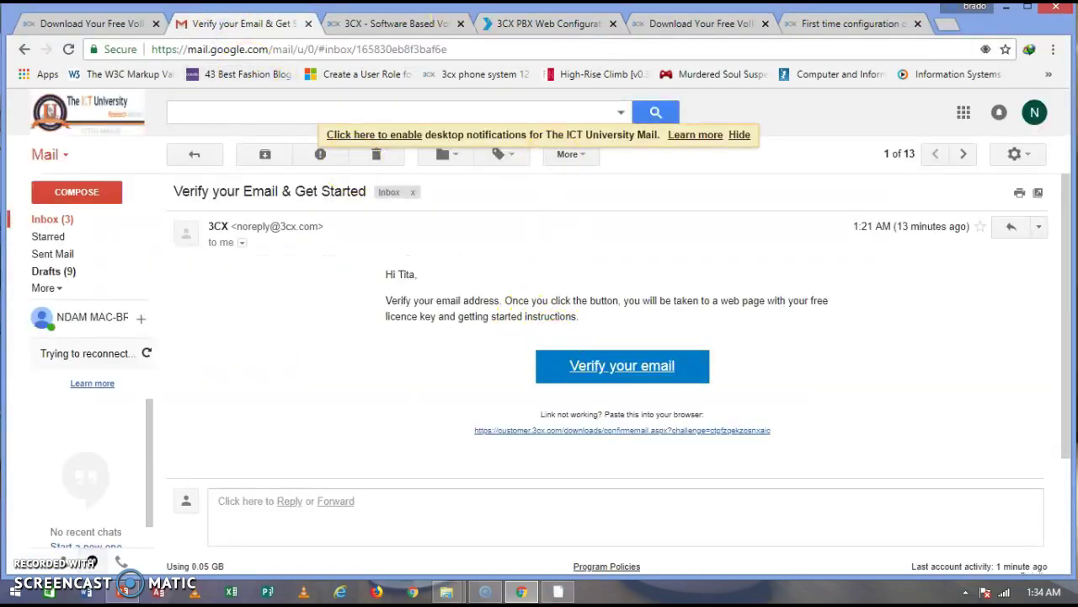
left_click(410, 25)
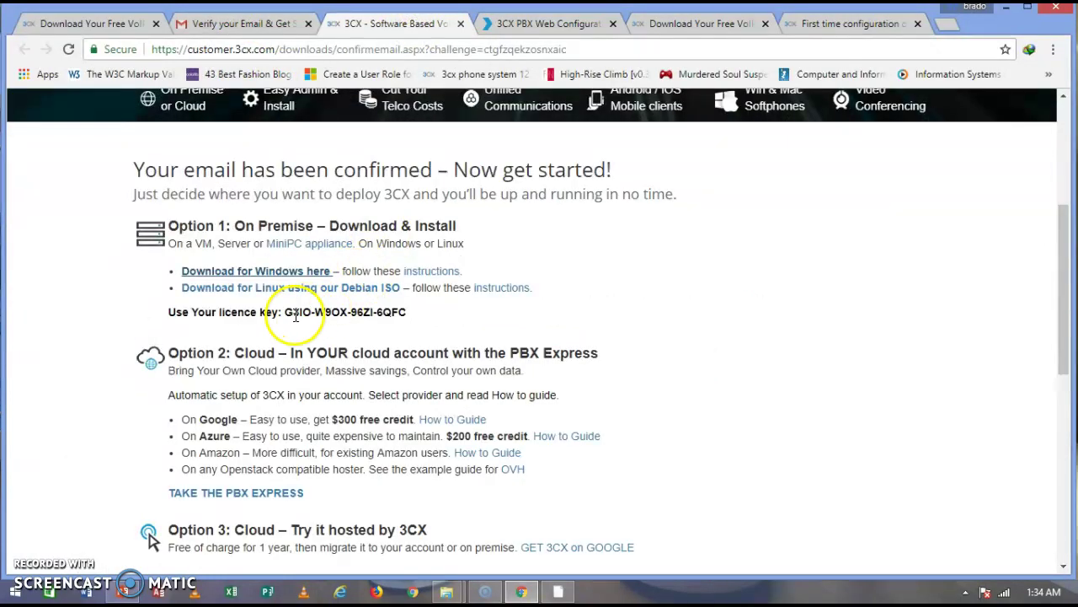
left_click_drag(284, 315, 407, 312)
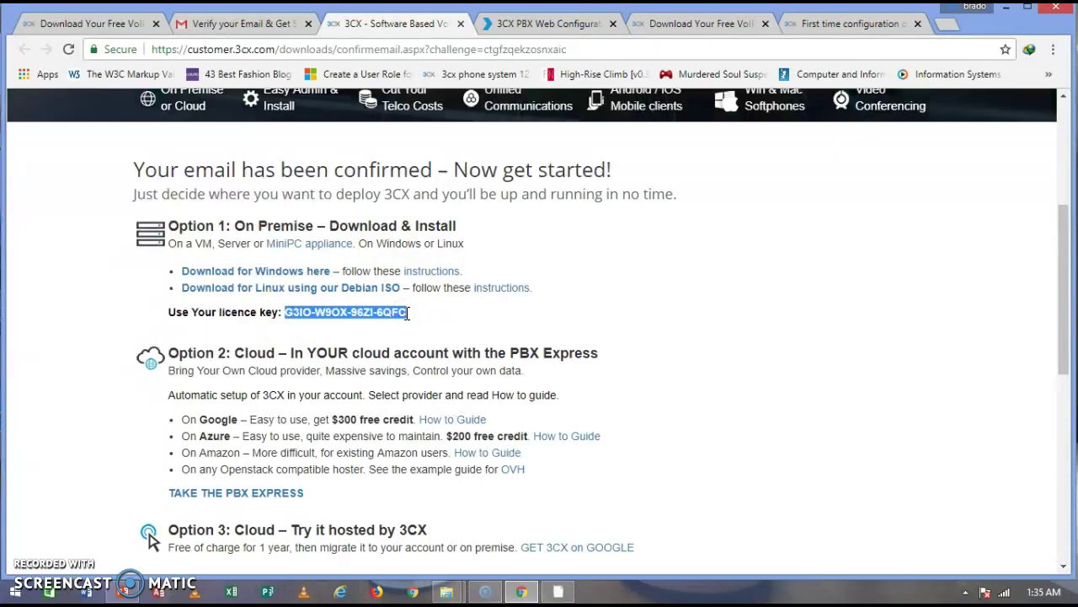
left_click(523, 23)
left_click(276, 295)
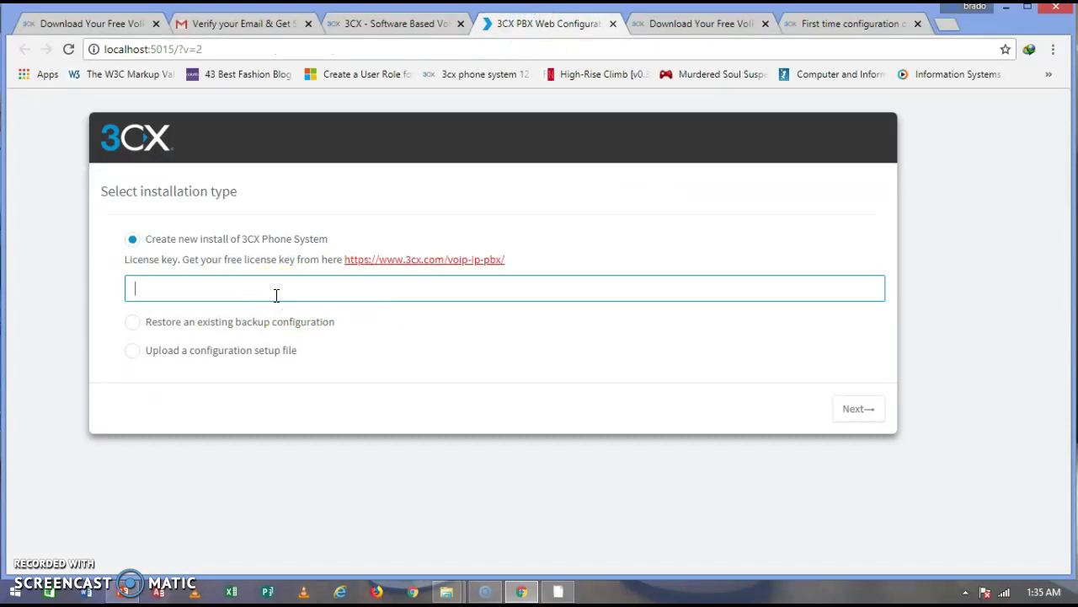
key("ctrl+v")
left_click(847, 408)
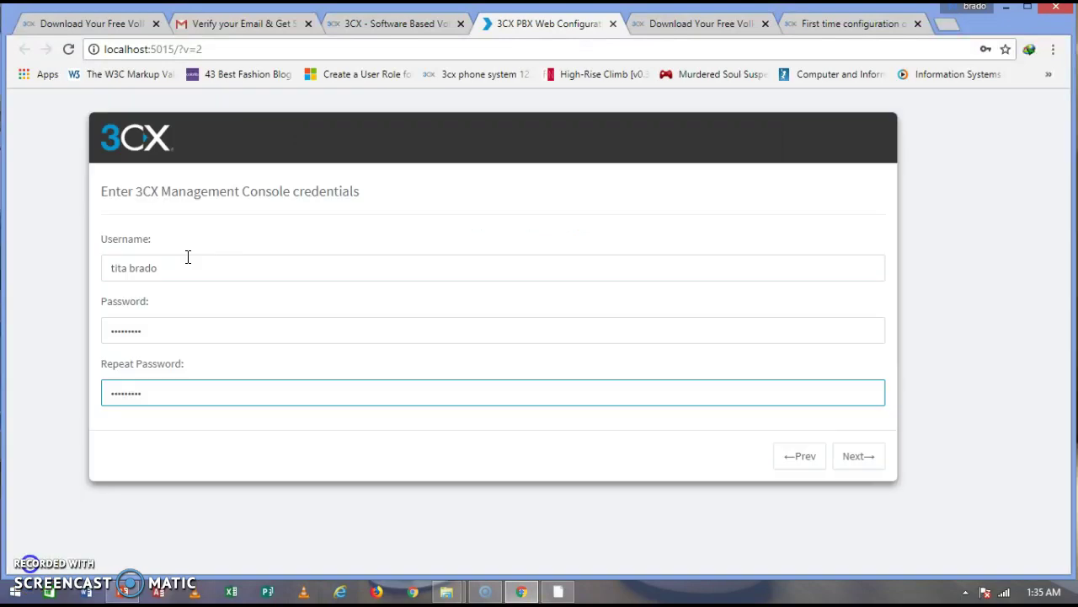
left_click(187, 320)
left_click(873, 460)
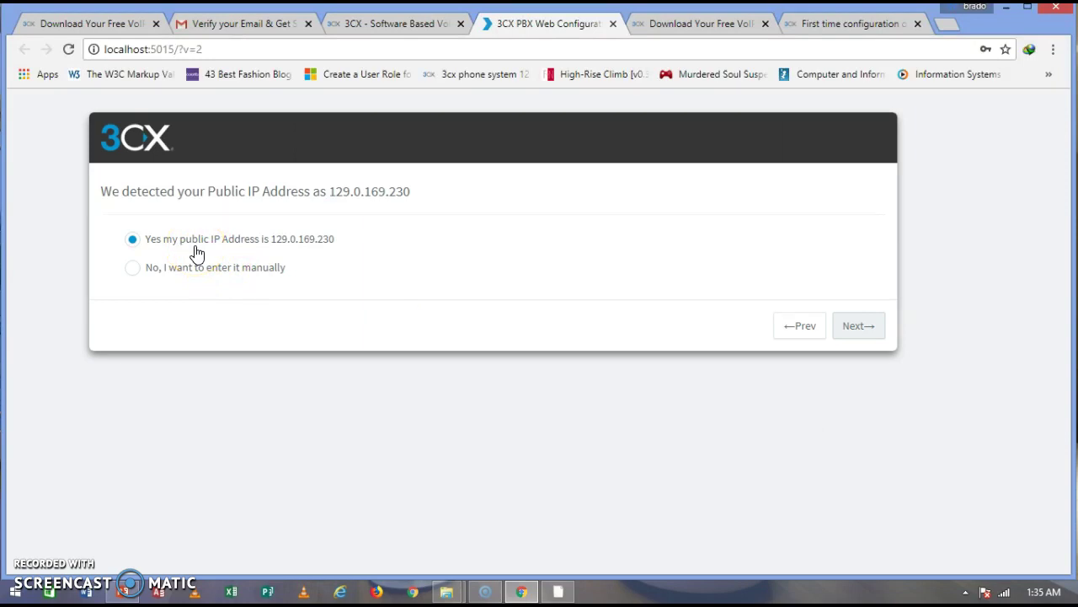
left_click(859, 331)
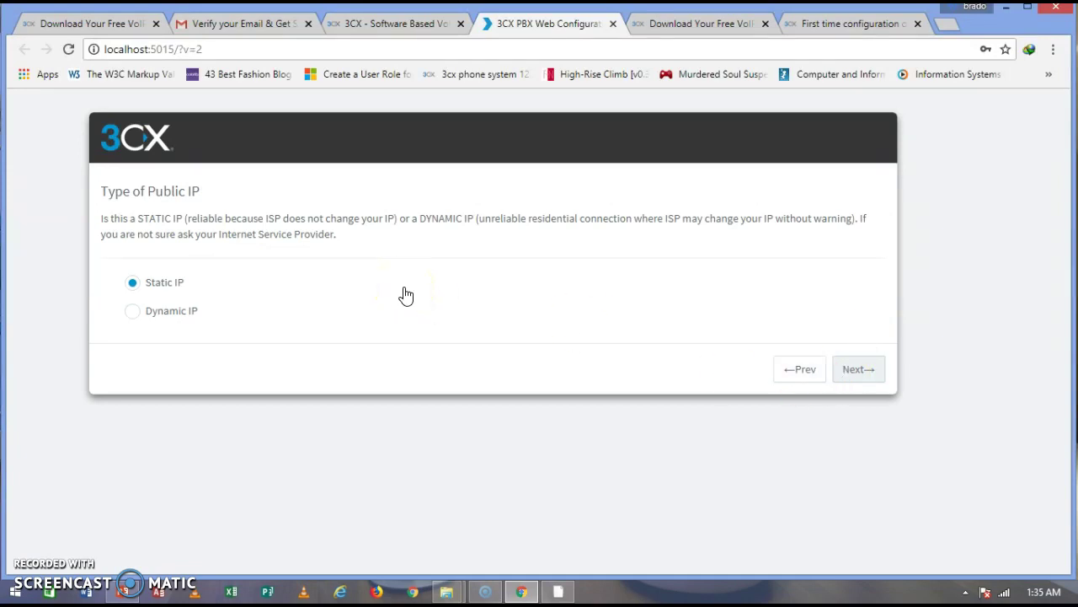
left_click(856, 369)
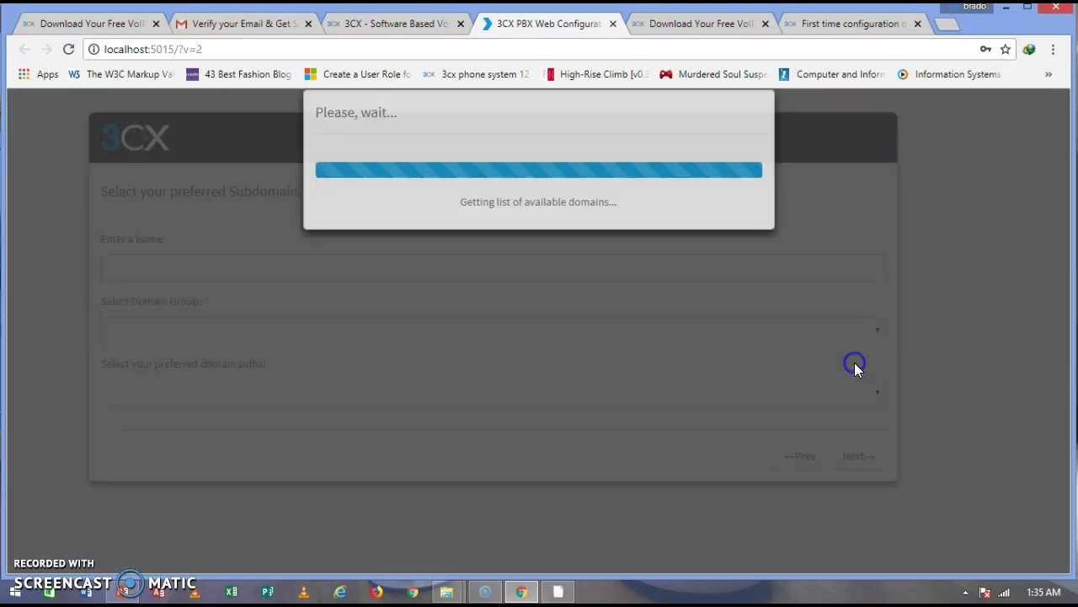
Enter the 'bigfish' subdomain, then keep the default ports and the Local IP network adapter.
type("bigfish")
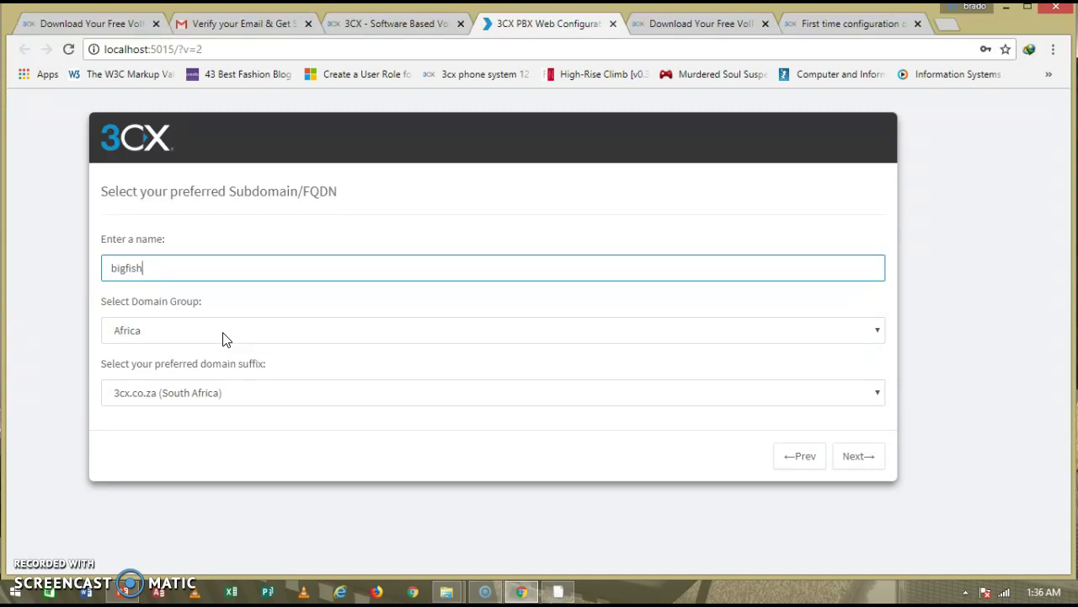
left_click(132, 272)
left_click(850, 457)
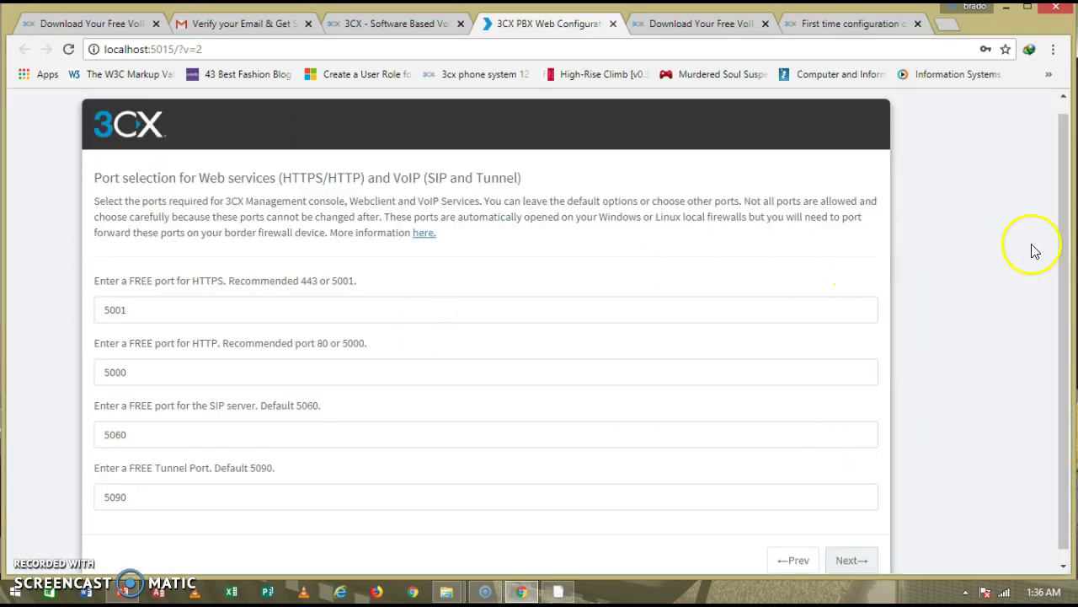
left_click_drag(1059, 260, 1064, 309)
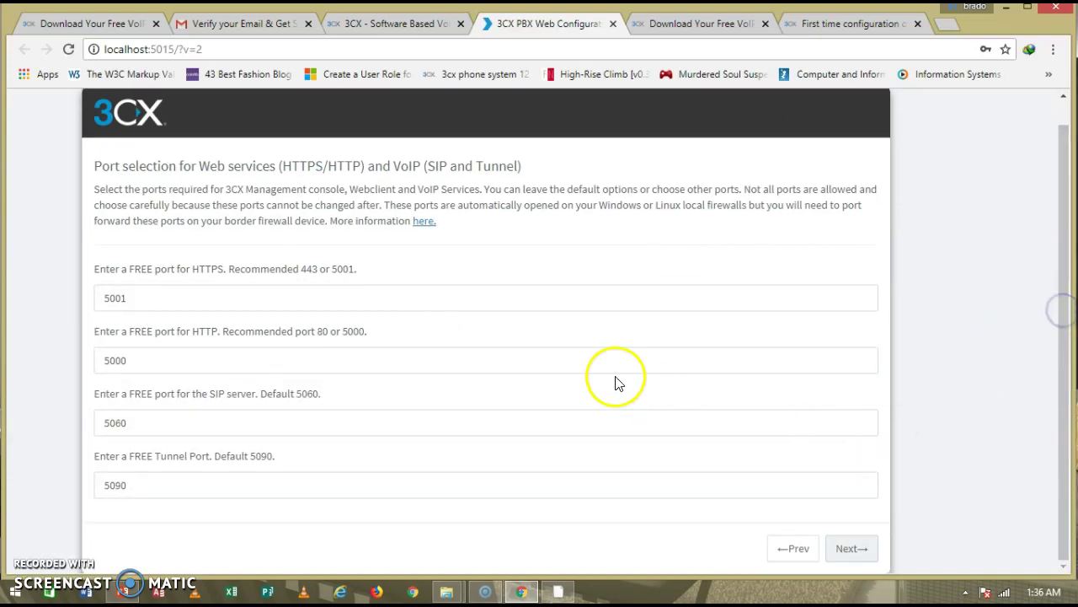
left_click(858, 550)
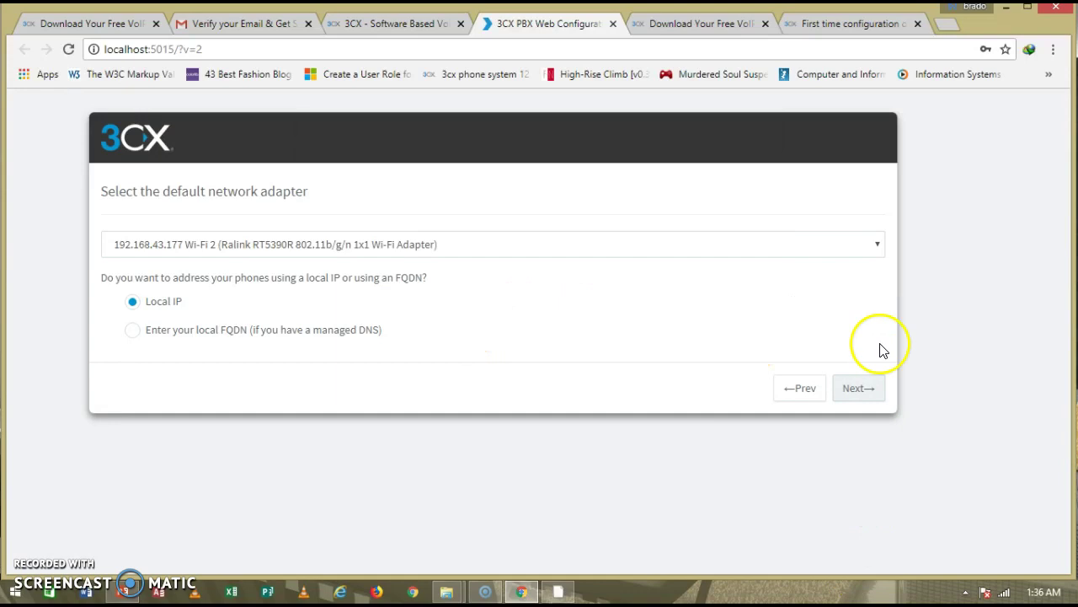
left_click(859, 388)
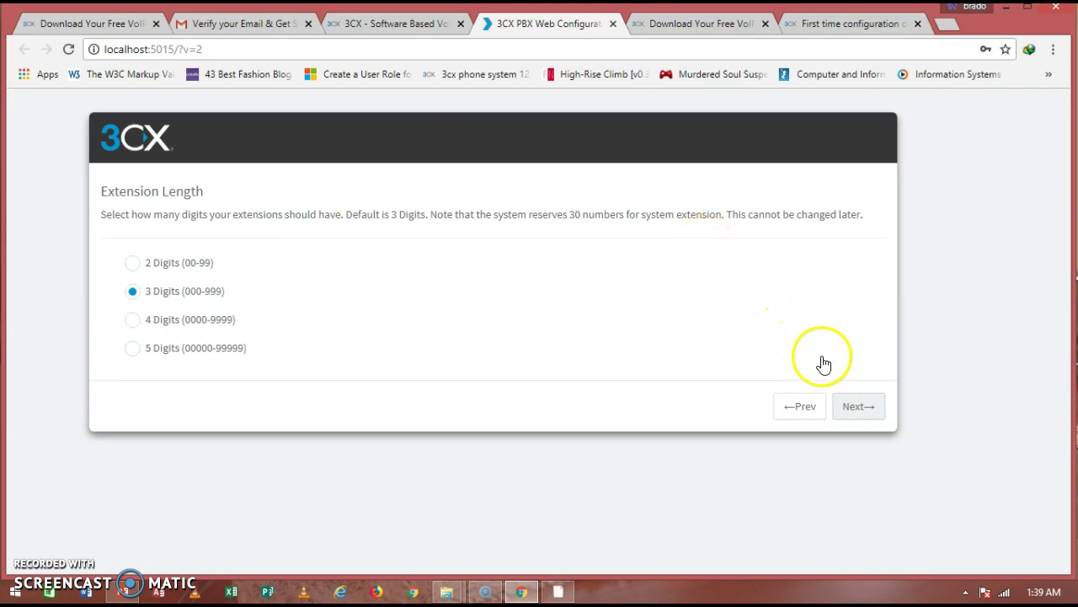
Keep 3-digit extensions, paste the admin notification e-mail, and accept Cameroon with West Africa Time.
left_click(855, 407)
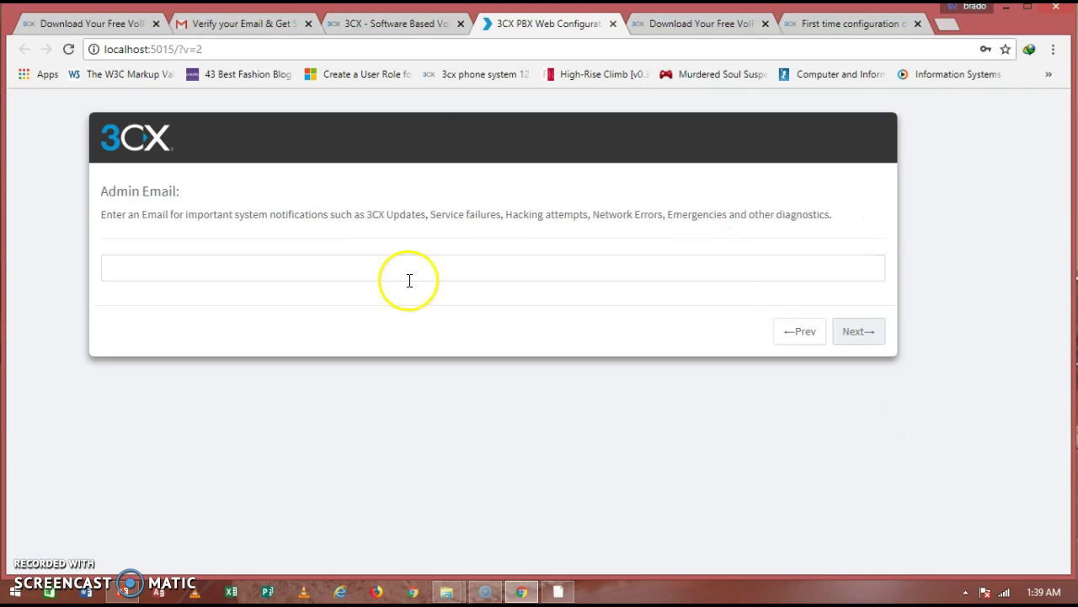
left_click(298, 278)
key("ctrl+v")
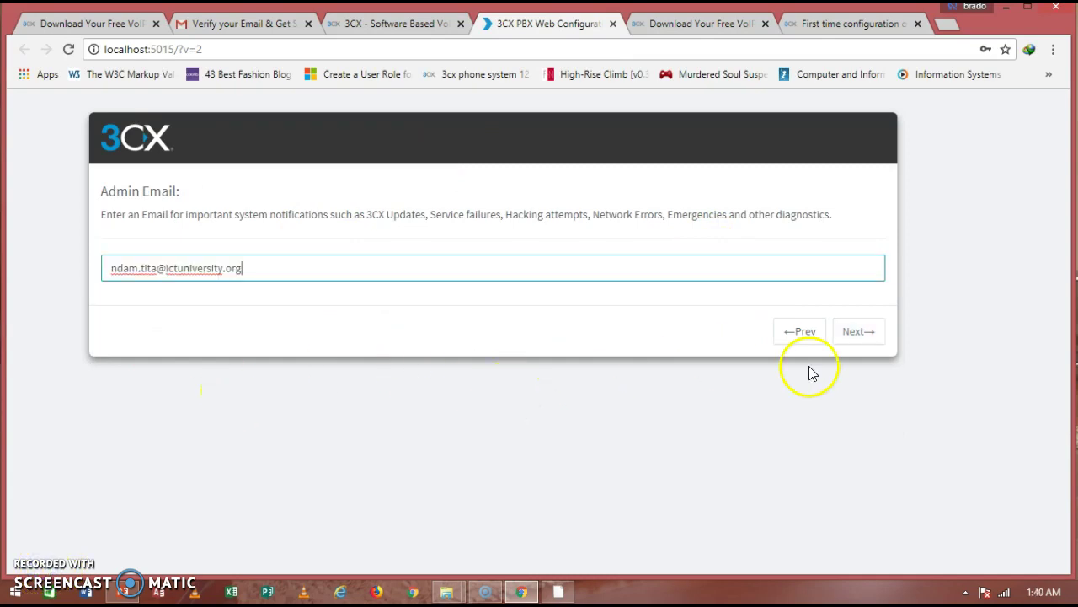
left_click(871, 333)
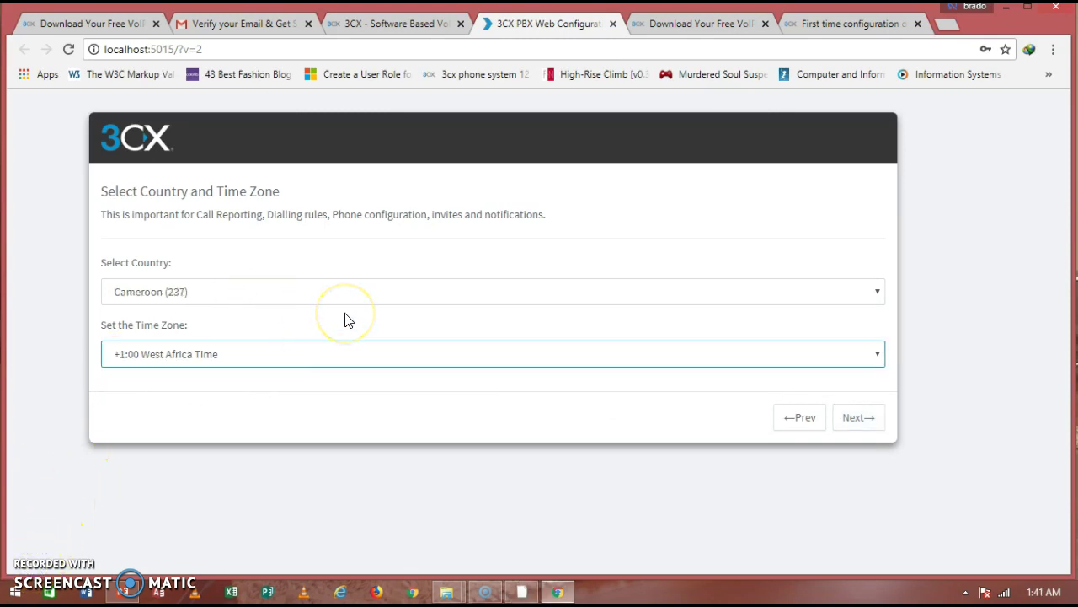
left_click(856, 415)
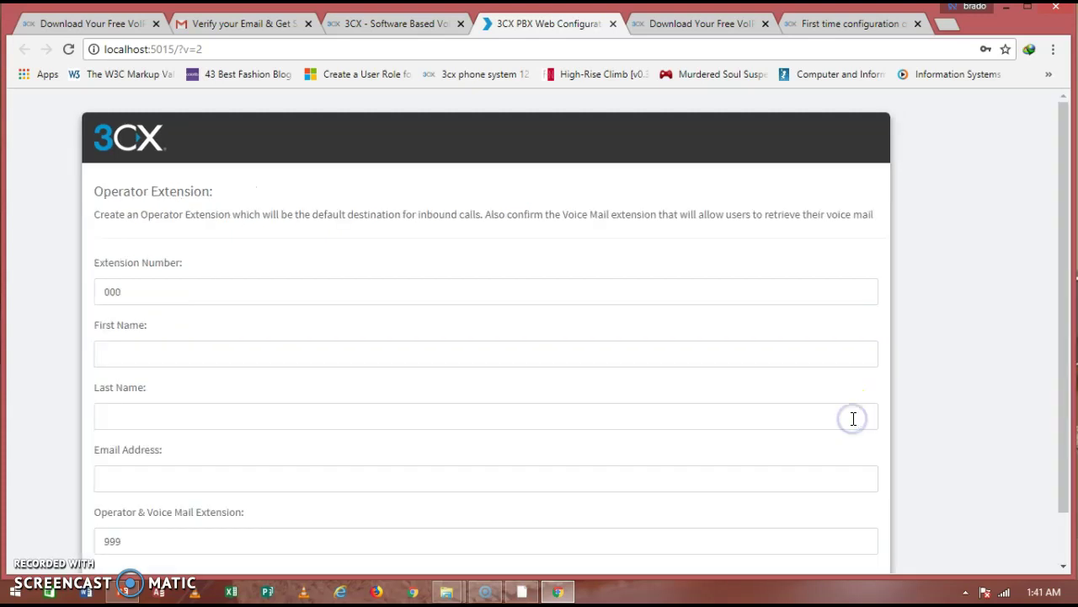
Create operator extension 201 with the owner's first name, last name and e-mail.
left_click(132, 297)
double_click(105, 295)
type("201")
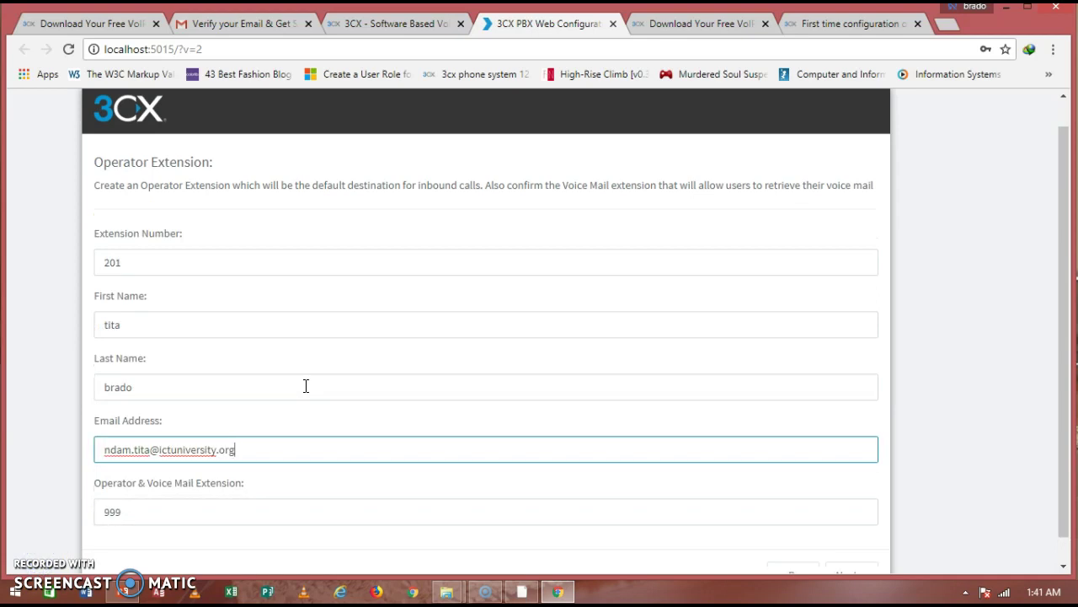
left_click_drag(1060, 235, 1061, 258)
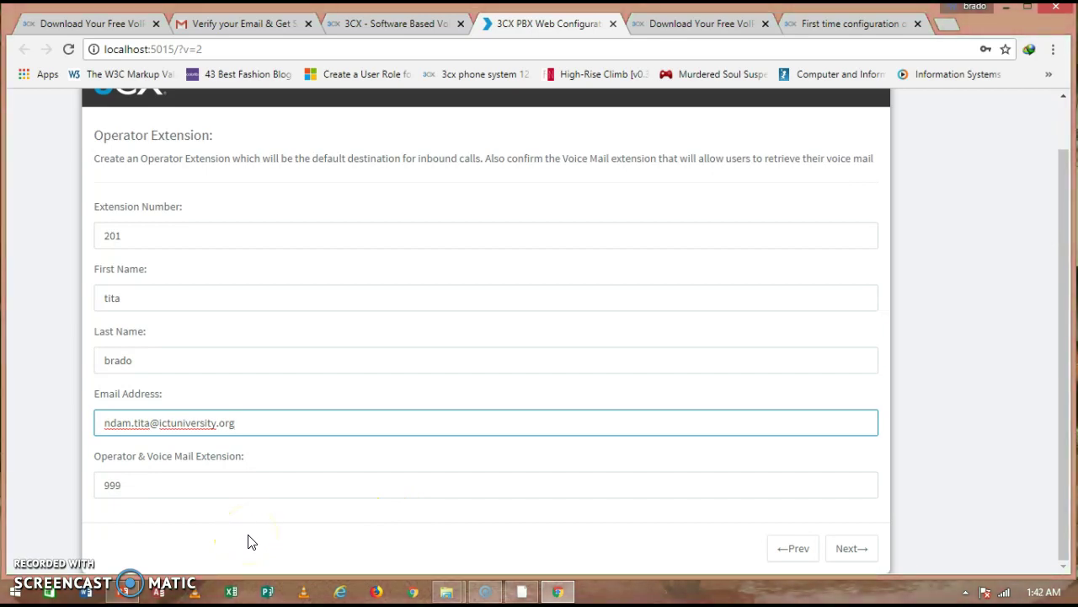
left_click(845, 546)
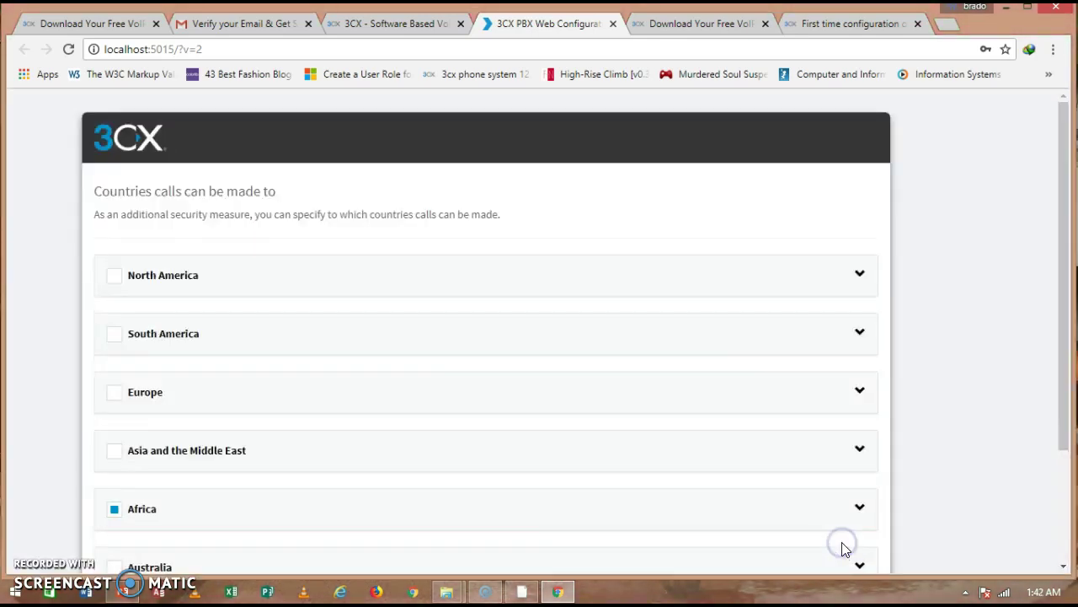
Review Africa's allowed call countries, leaving only Cameroon checked, and continue.
left_click_drag(1052, 174, 1050, 289)
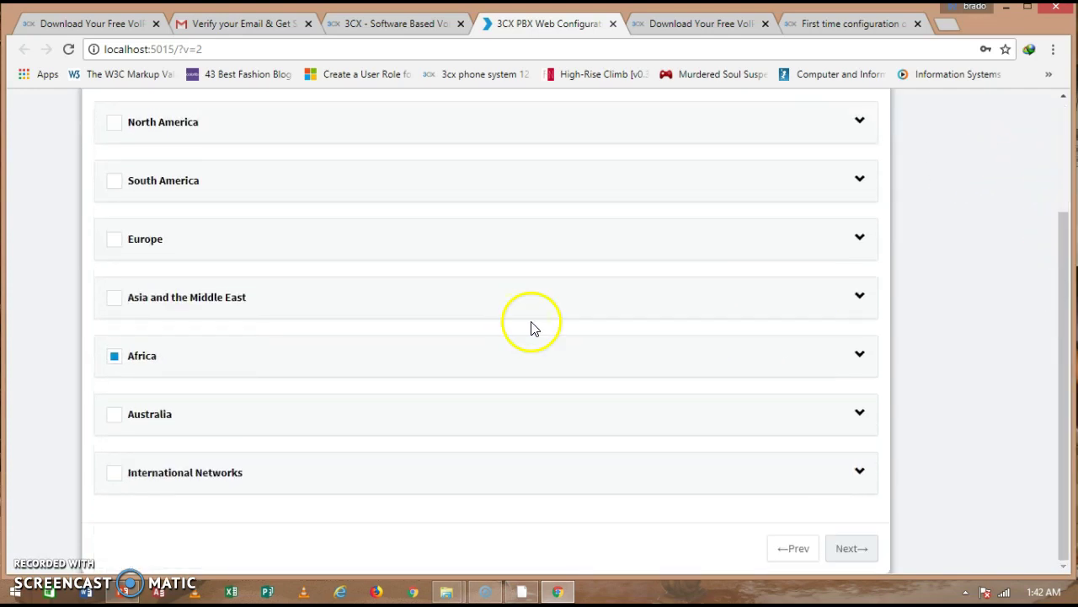
left_click(859, 352)
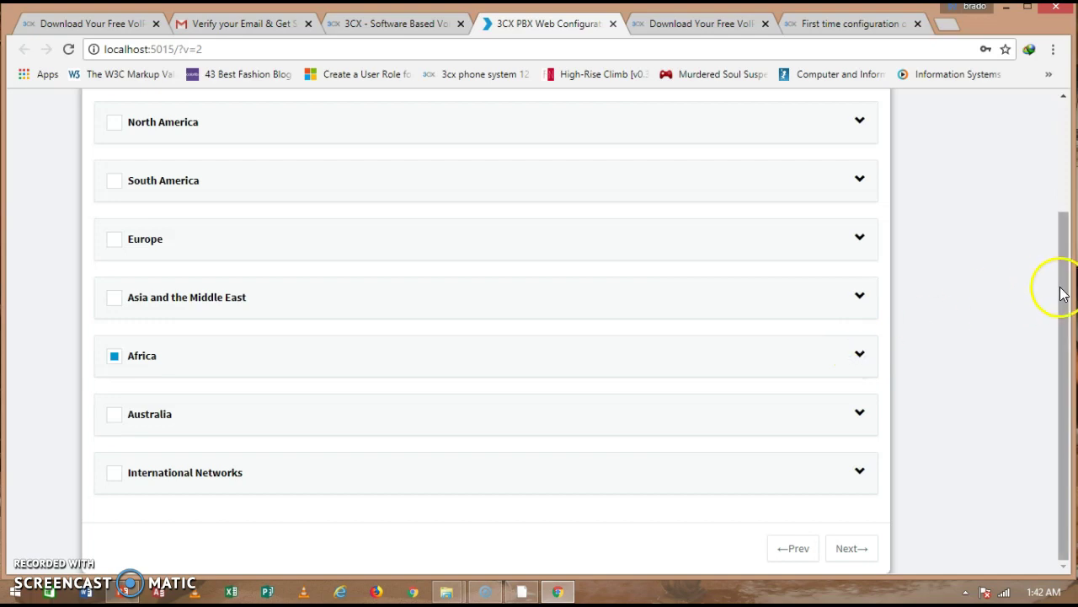
left_click(861, 360)
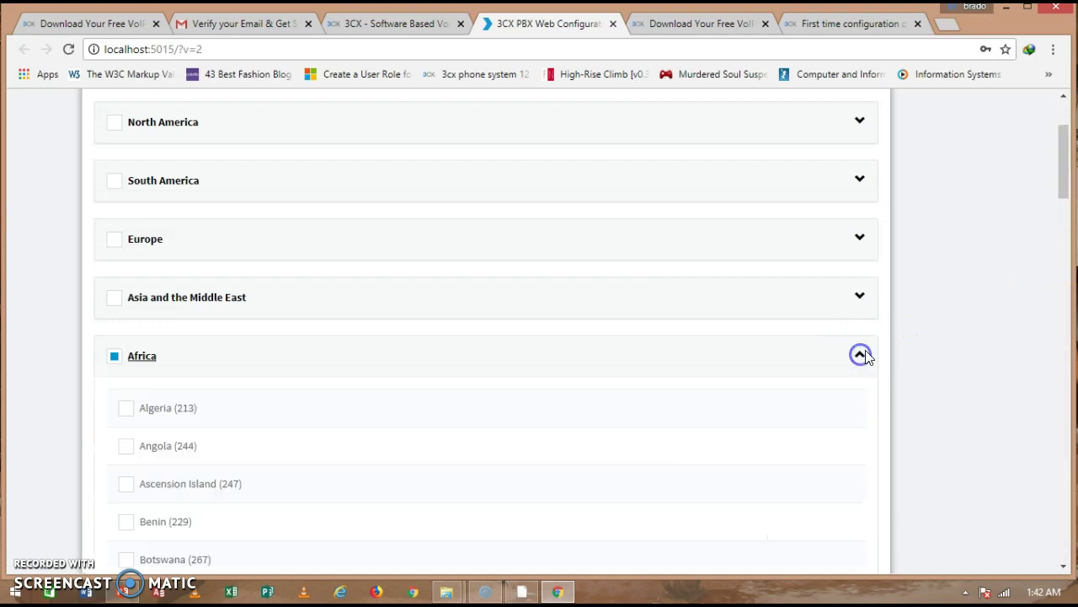
left_click_drag(1064, 139, 1064, 205)
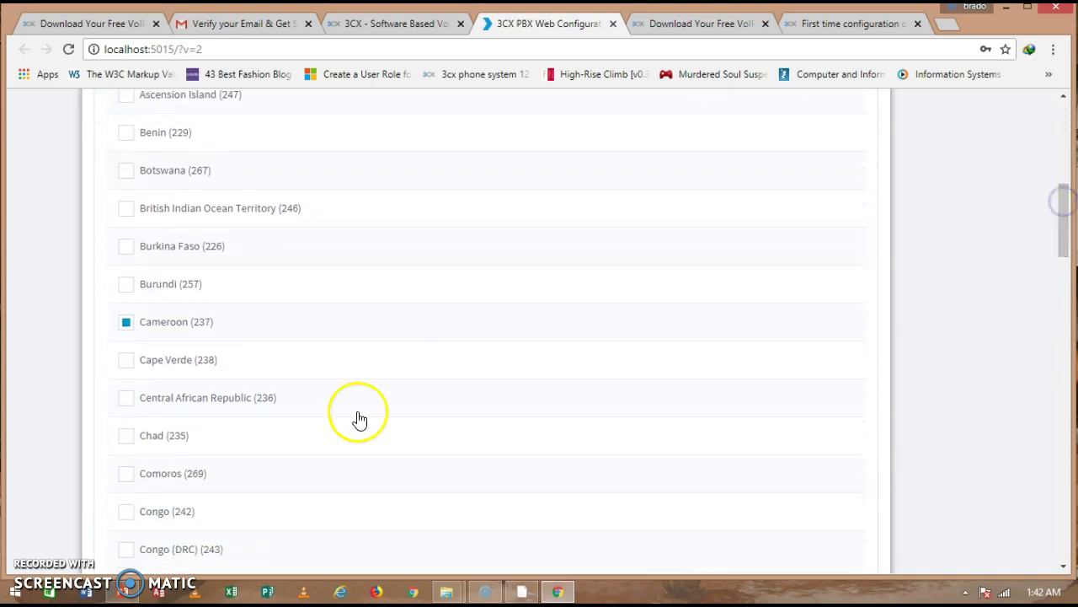
left_click(126, 396)
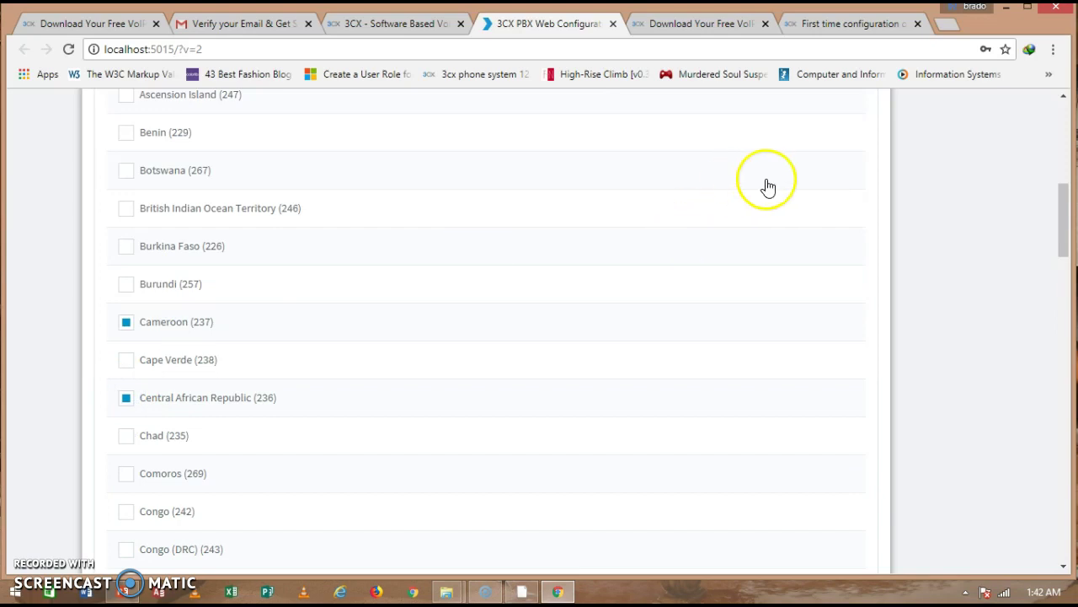
left_click(126, 398)
left_click_drag(1060, 191, 1060, 179)
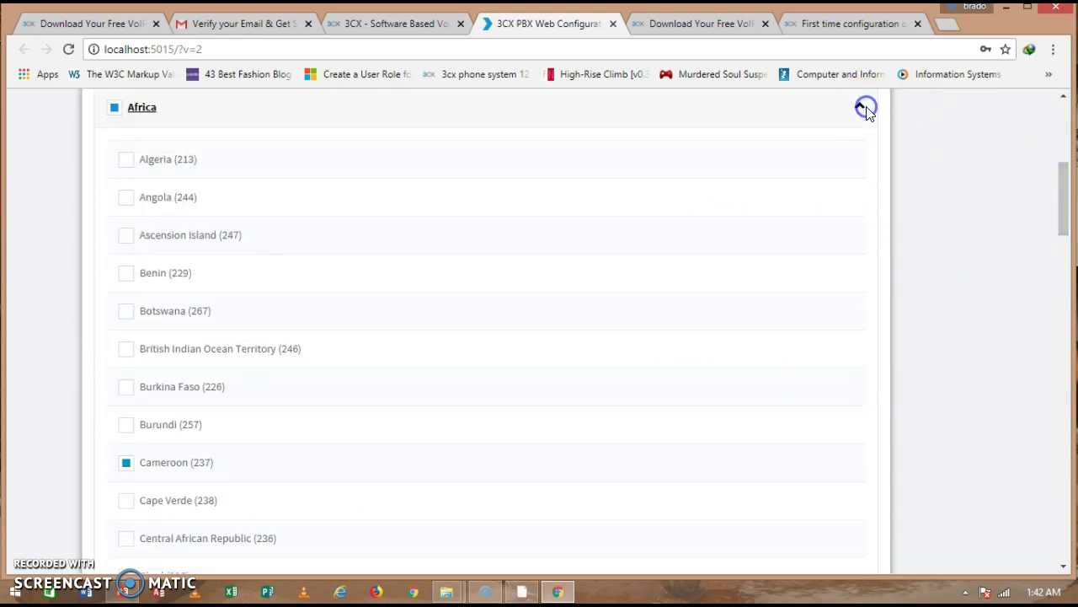
left_click(861, 107)
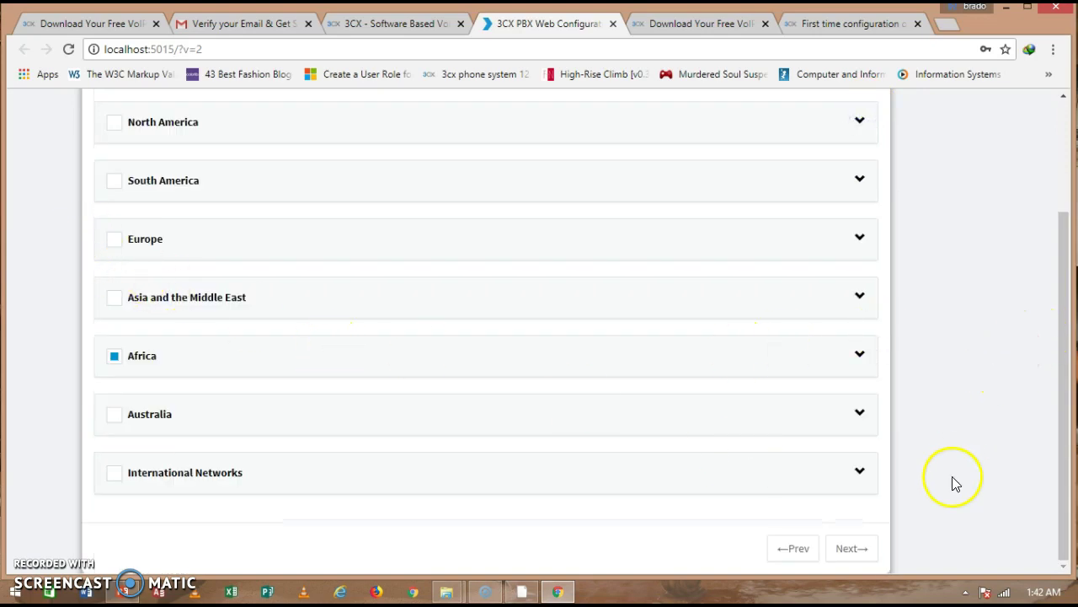
left_click(852, 548)
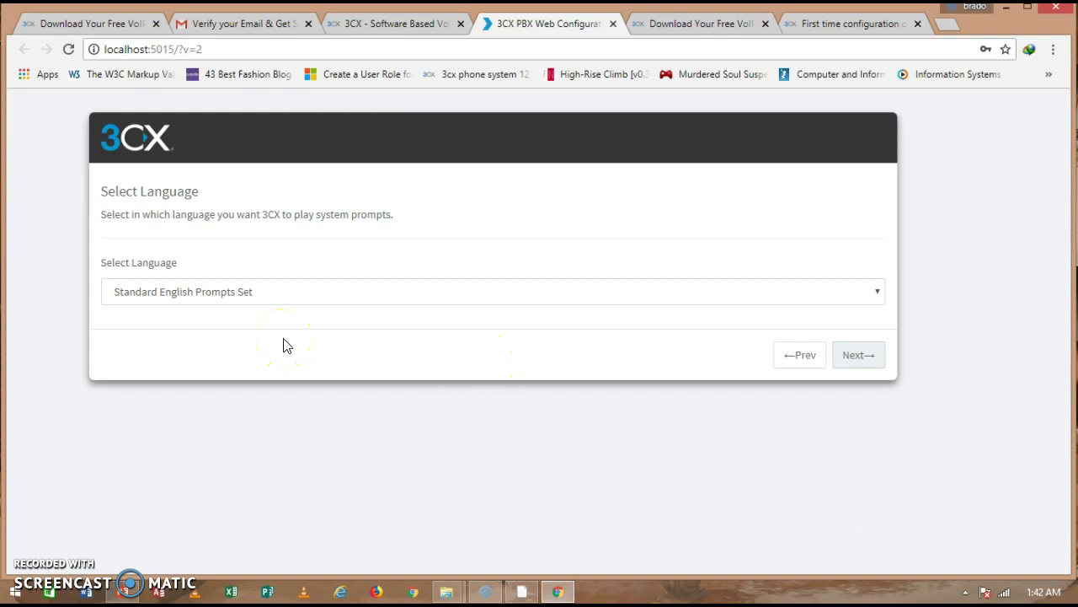
Keep English prompts, enter company name 'Big Fish', and finish creating the PBX.
left_click(845, 361)
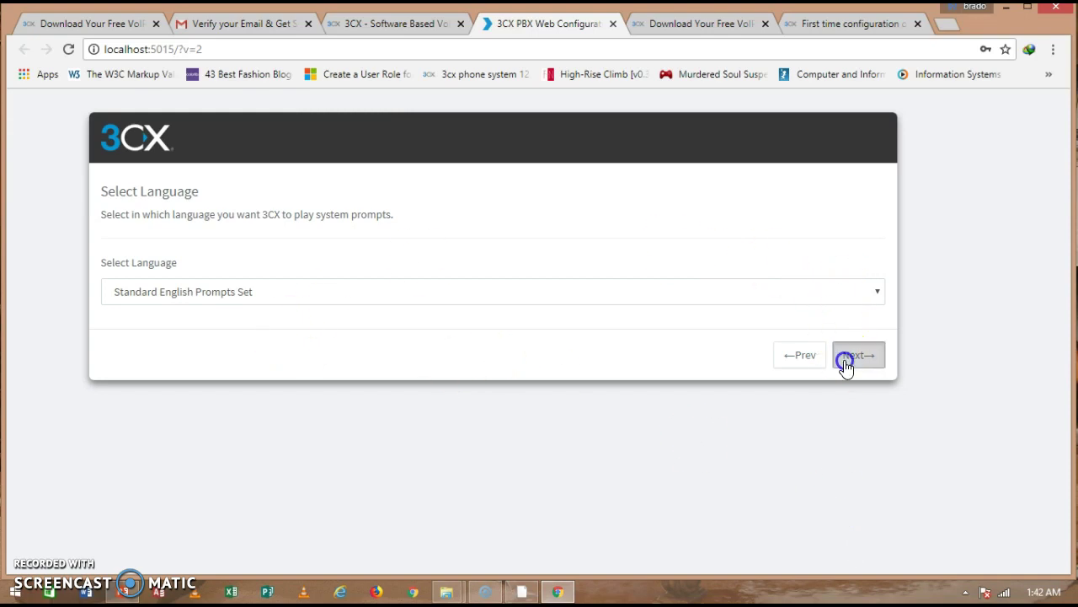
left_click(228, 357)
type("Big Fish")
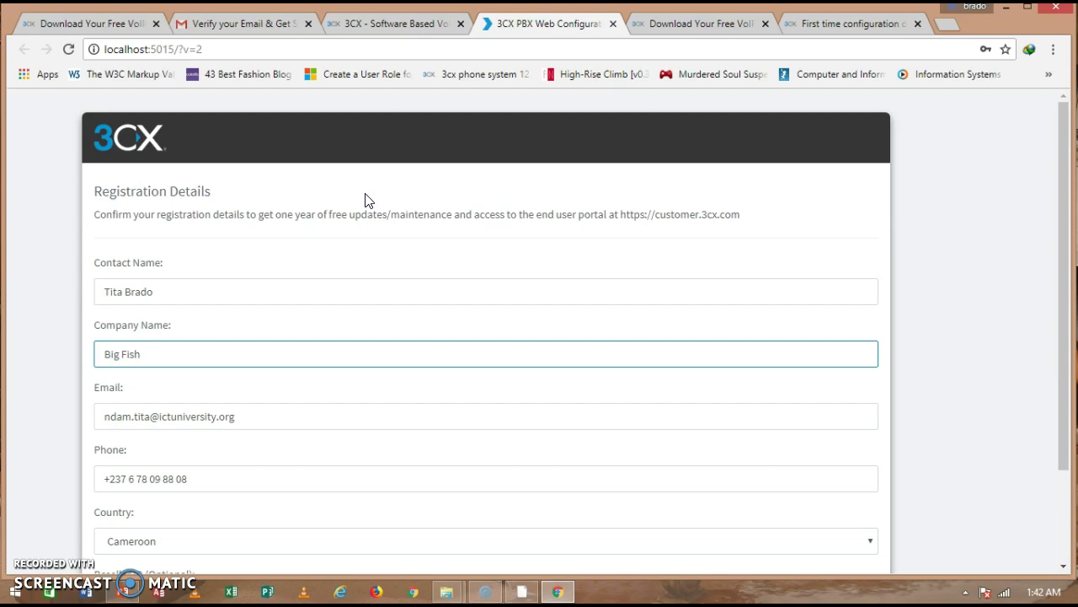
left_click_drag(1059, 193, 1057, 300)
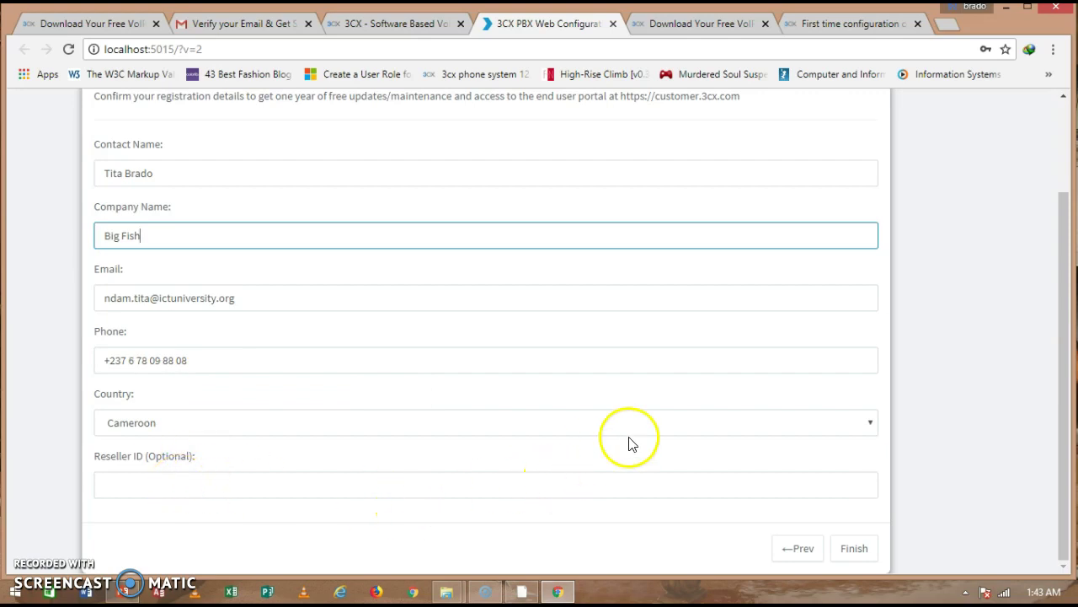
left_click(859, 549)
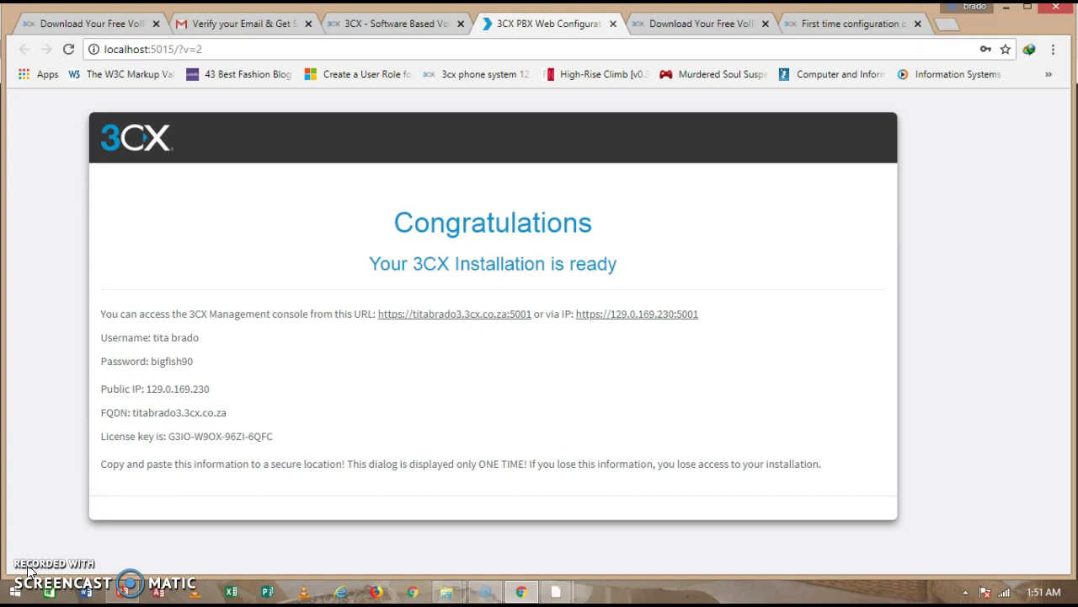
Log in to the Management Console with the admin username and password.
left_click(444, 316)
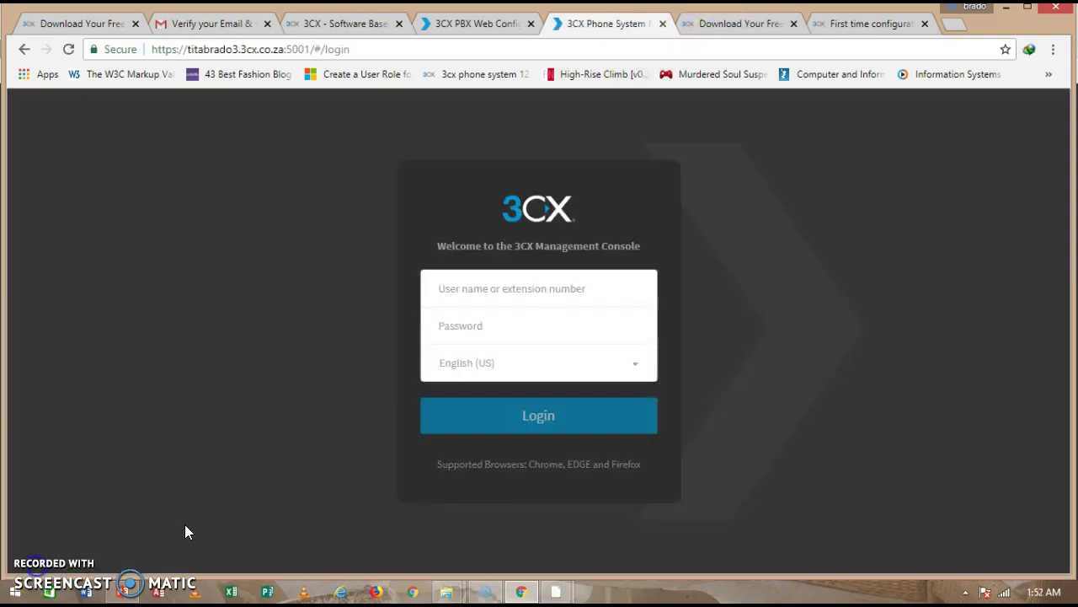
left_click(492, 288)
type("tita brado")
left_click(479, 325)
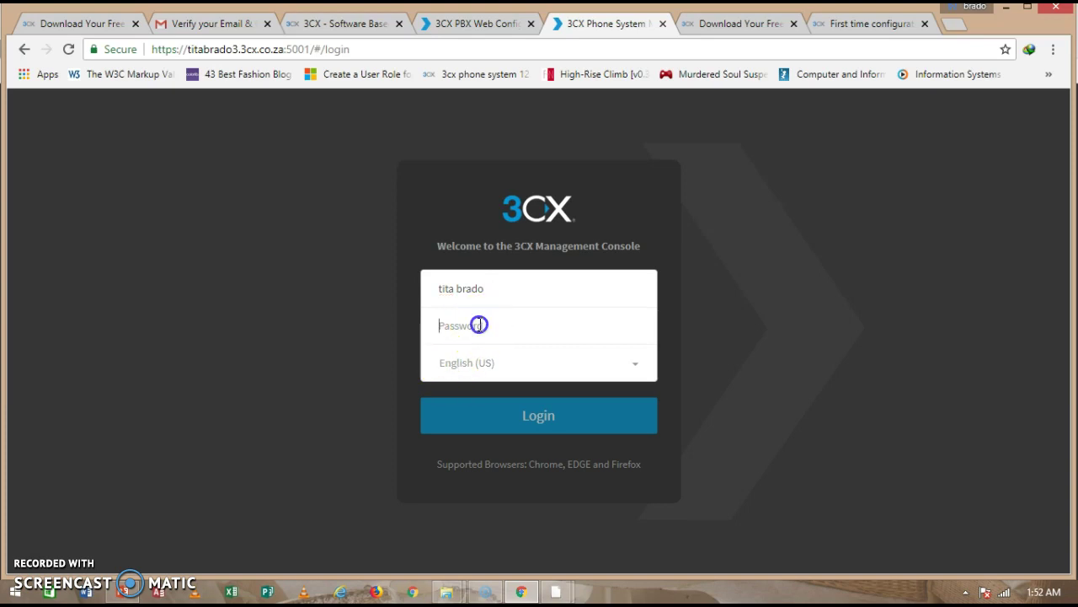
type("*********")
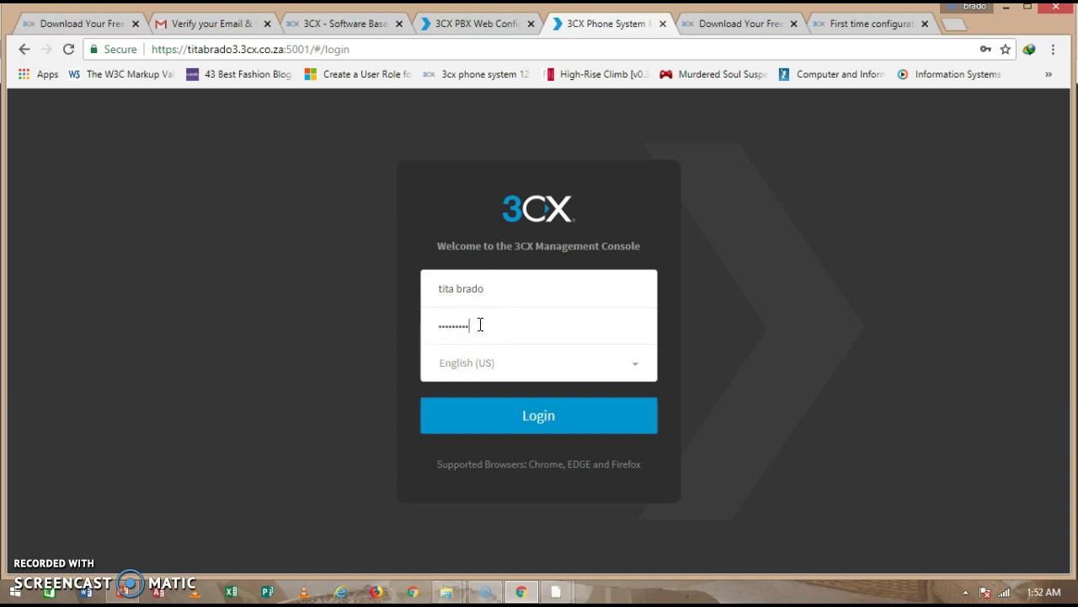
left_click(517, 421)
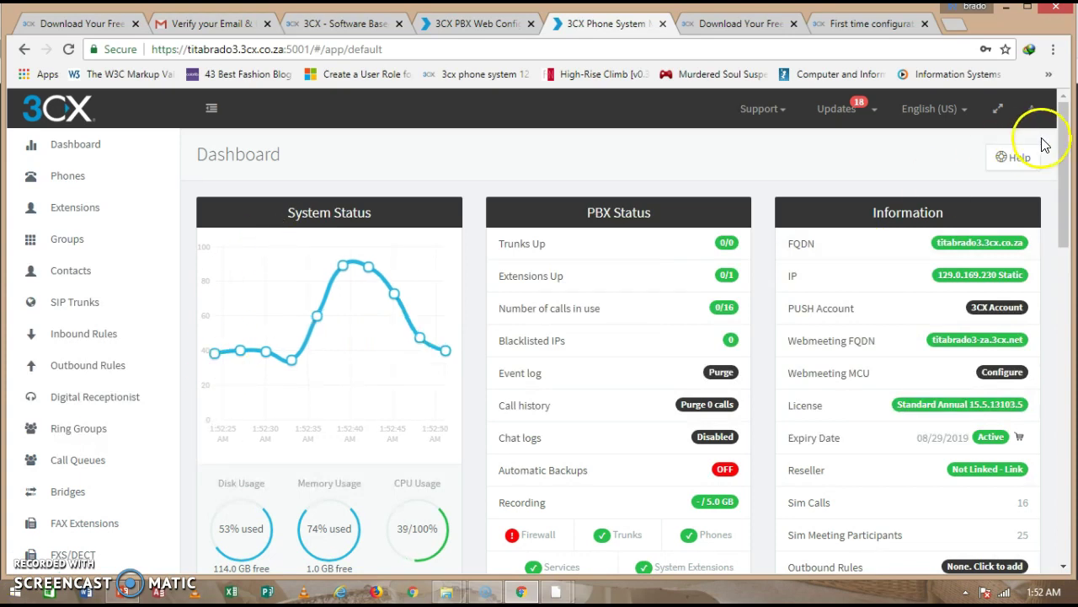
Open the Extensions list showing extension 201.
left_click_drag(1064, 173, 1065, 144)
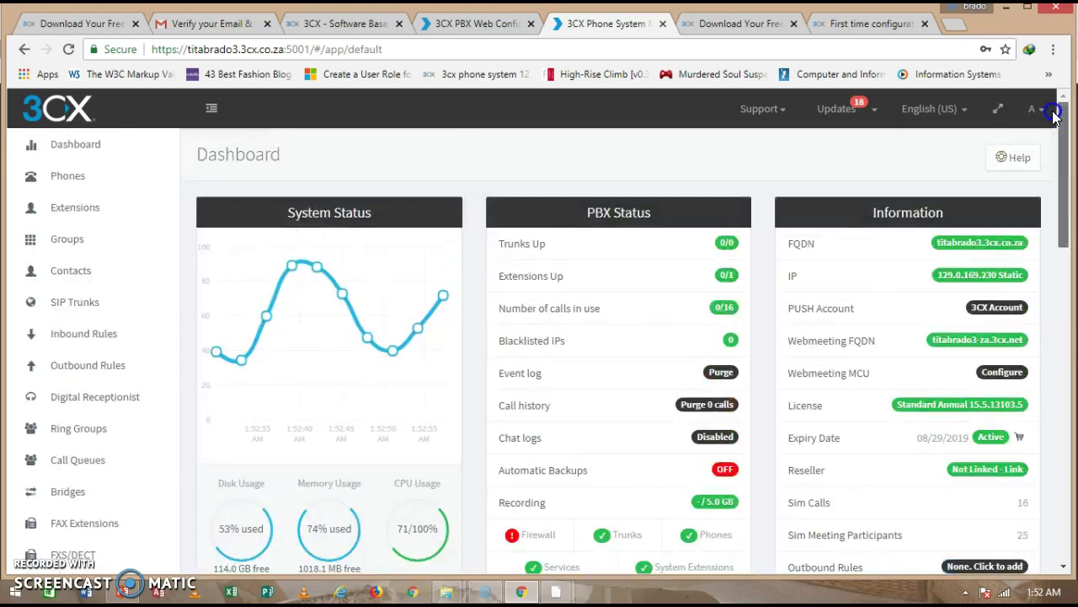
left_click(85, 211)
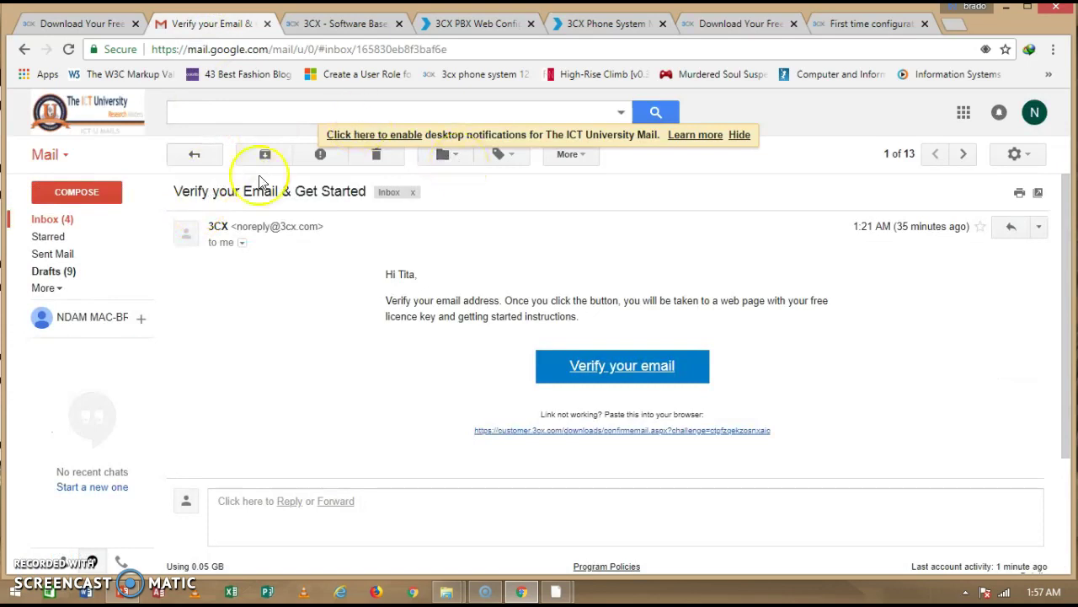
Download the config attachment from the Welcome to 3CX Phone System email, then return to Extensions.
left_click(52, 221)
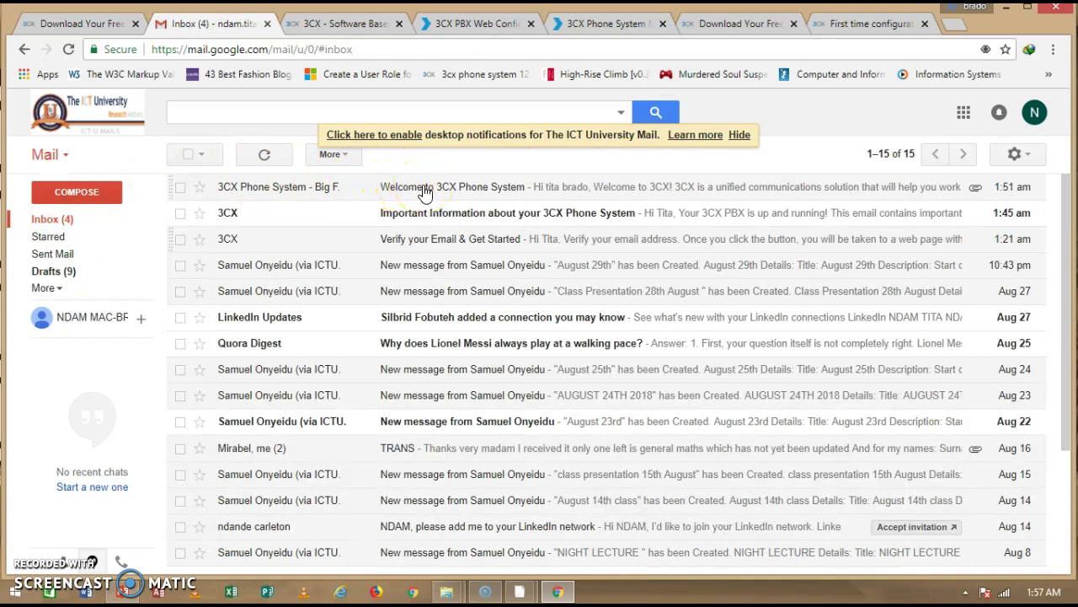
left_click(437, 185)
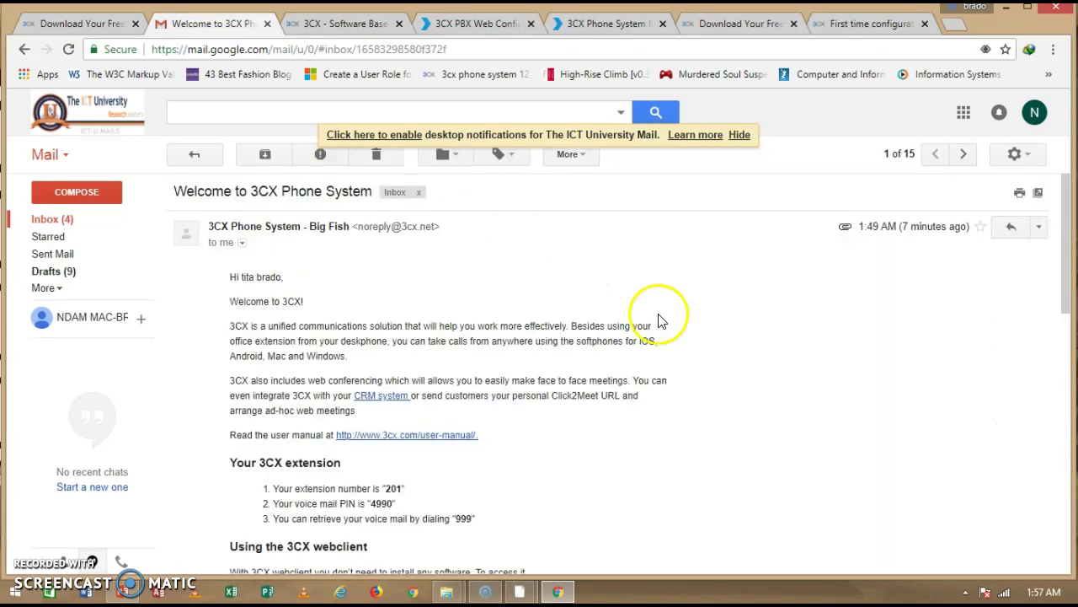
left_click_drag(1067, 233, 1068, 460)
mouse_move(281, 421)
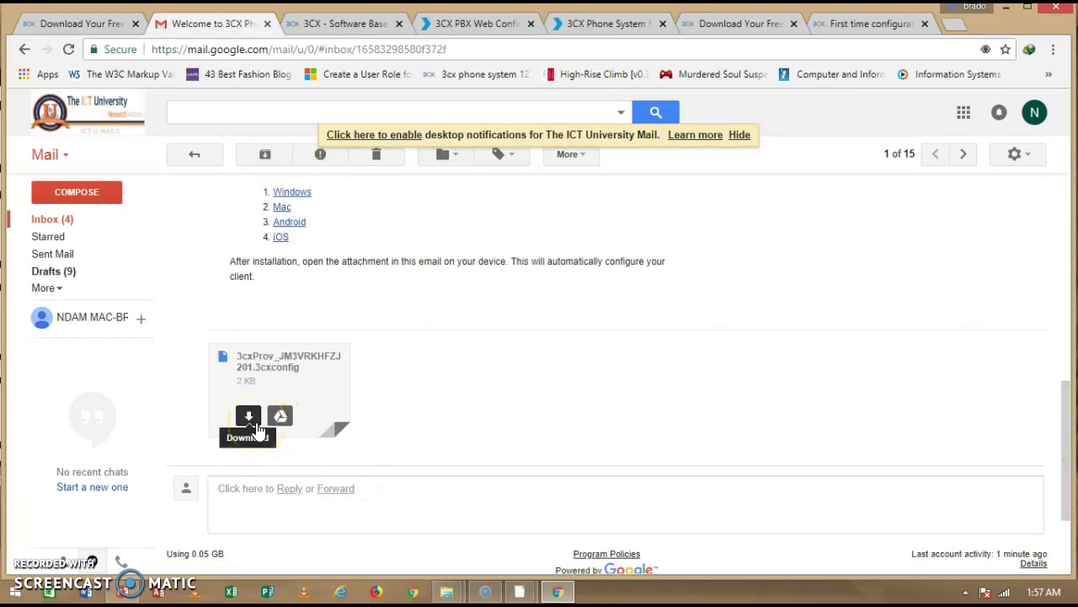
left_click(433, 426)
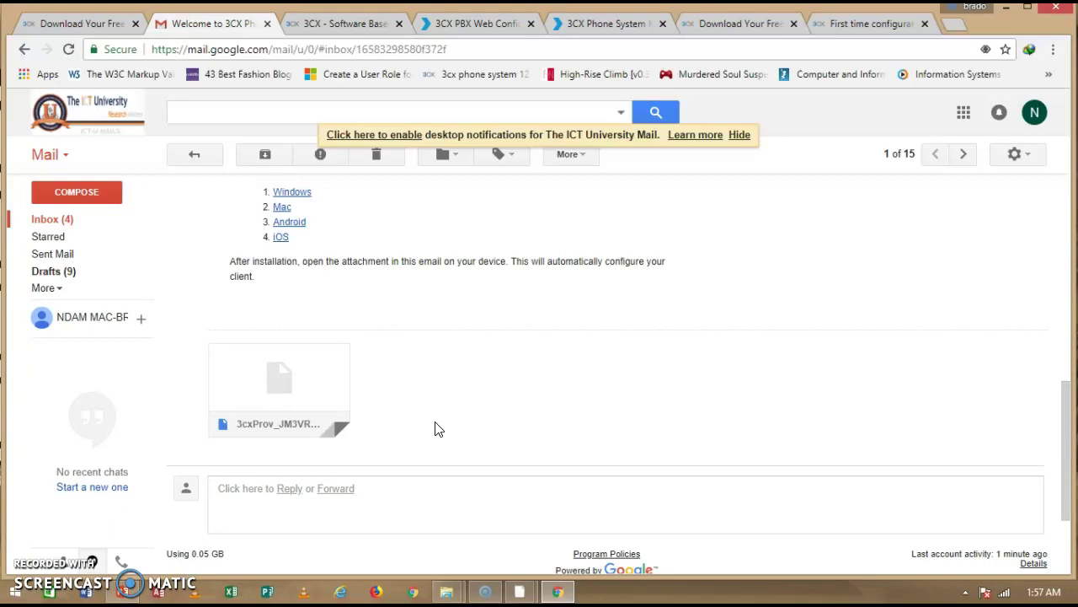
left_click(218, 447)
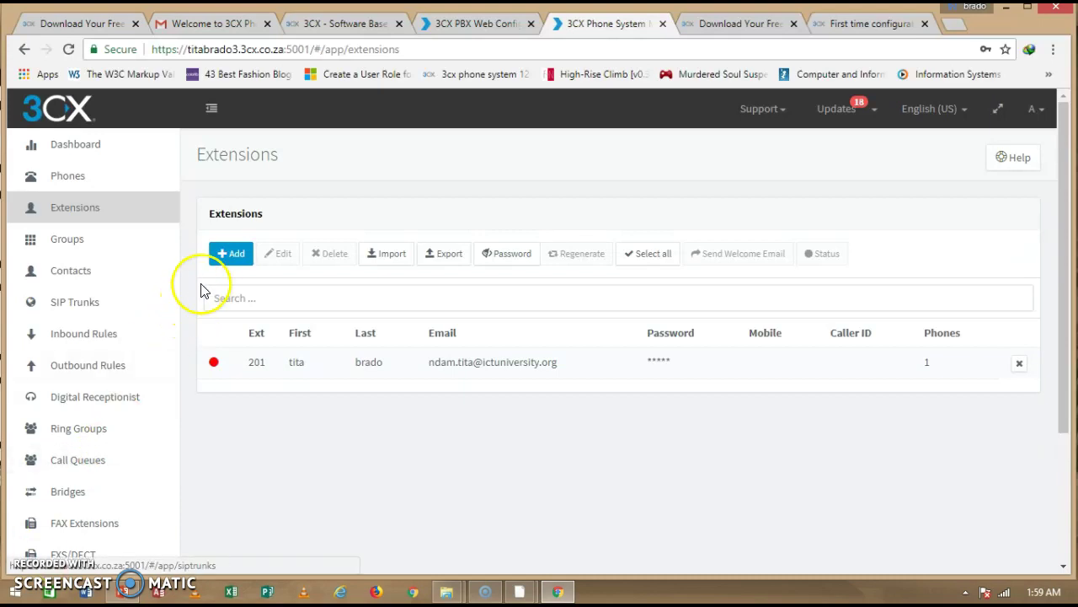
Add and save extension 202 with the user's name, e-mail and mobile number.
left_click(225, 263)
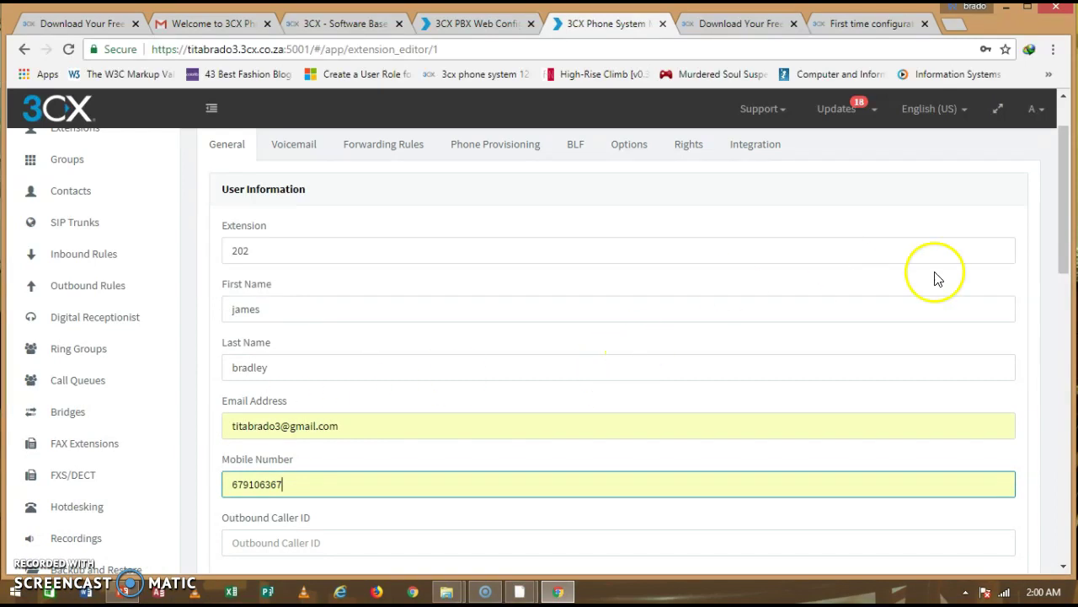
left_click_drag(1063, 235, 1049, 194)
key("Return")
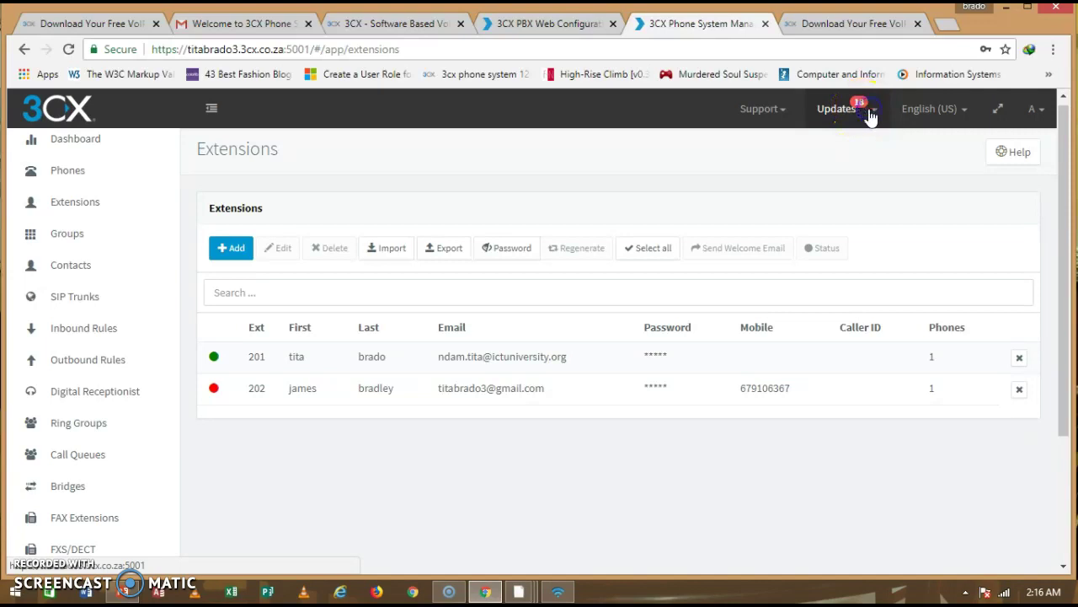
Enable automatic 3CX client updates on a weekly schedule, Sunday at 04:00.
left_click(870, 116)
left_click(683, 148)
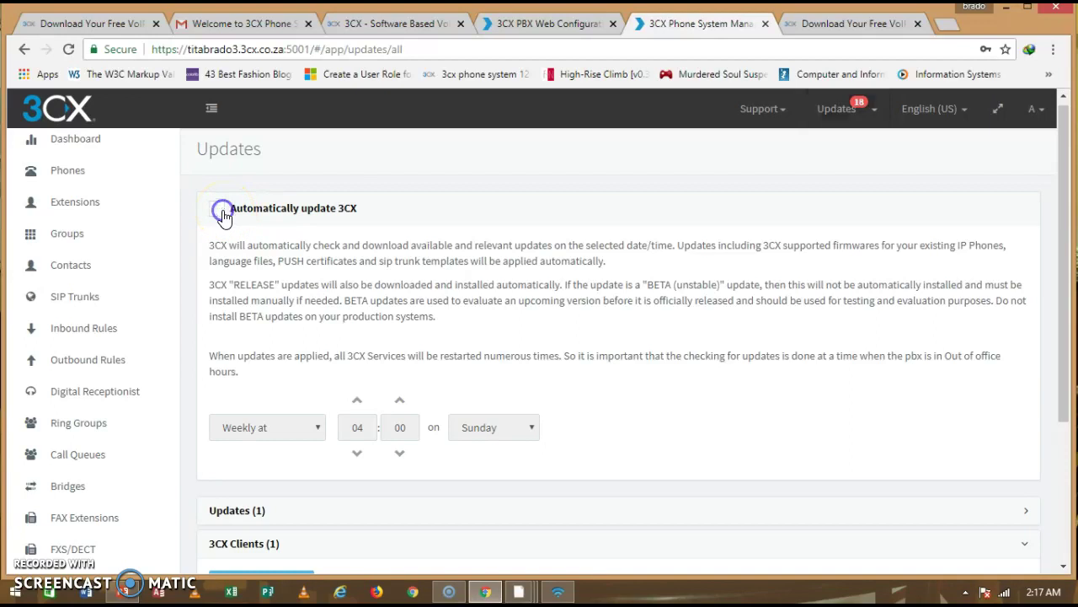
left_click(222, 211)
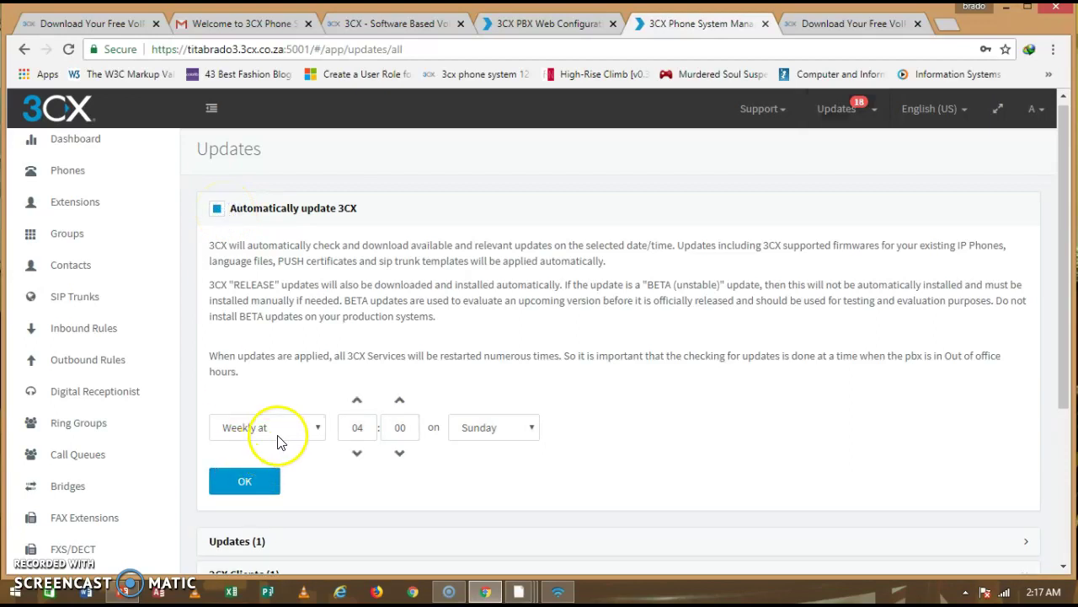
left_click(315, 429)
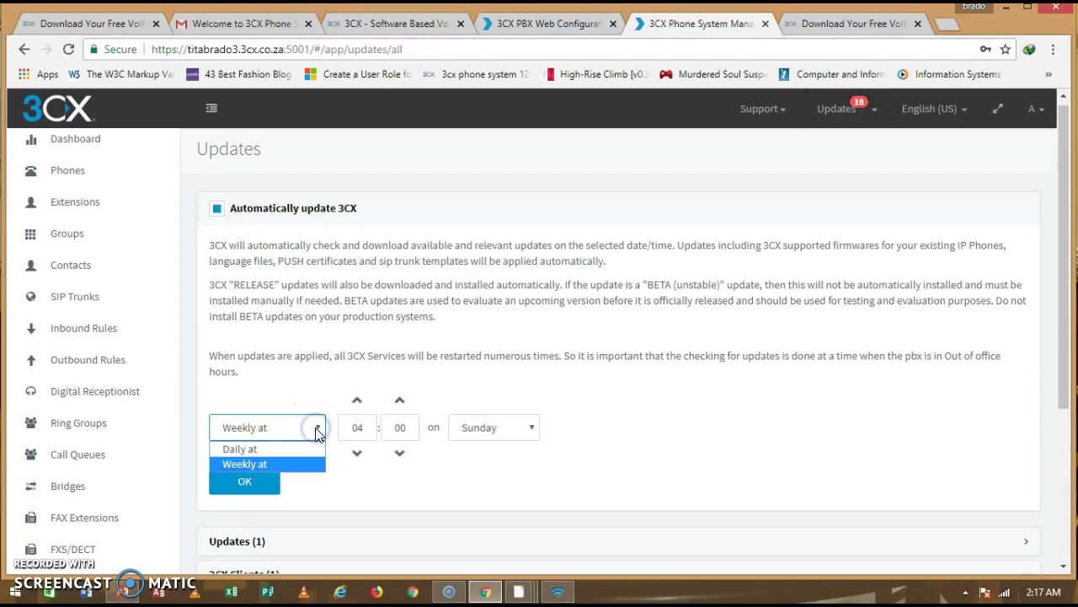
left_click(314, 428)
left_click(245, 484)
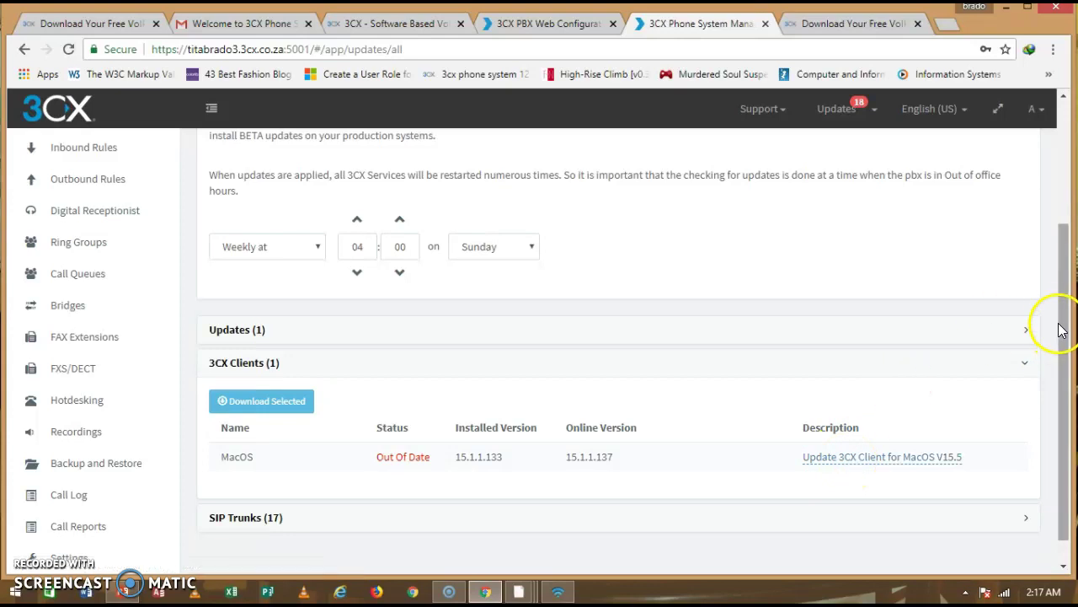
left_click_drag(1063, 312, 1060, 387)
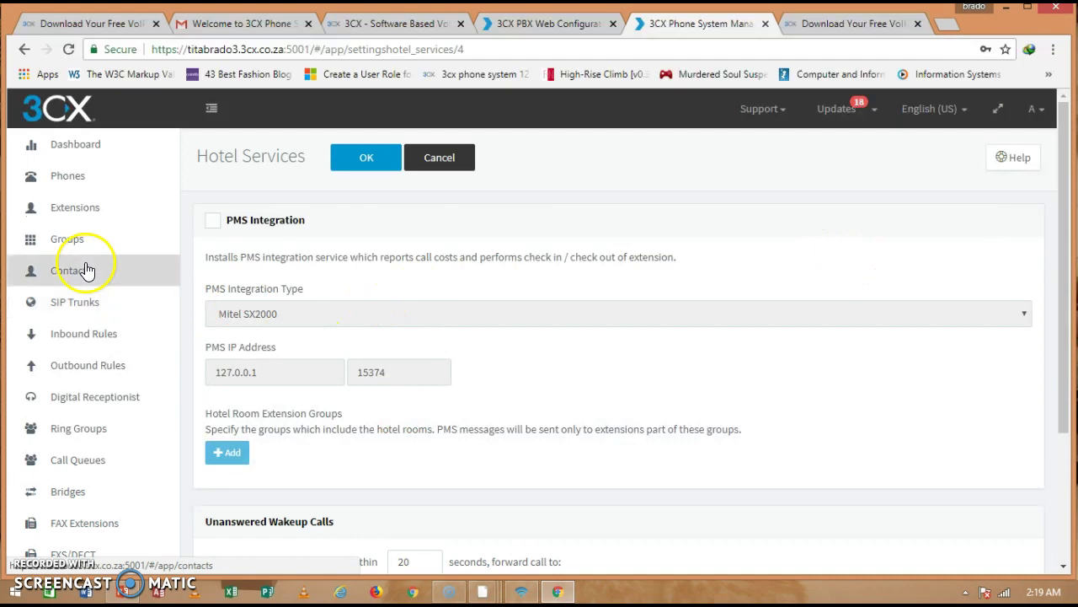
Browse the empty Contacts list and blank Add Company Contact form, then the empty Extension Groups page.
left_click(66, 271)
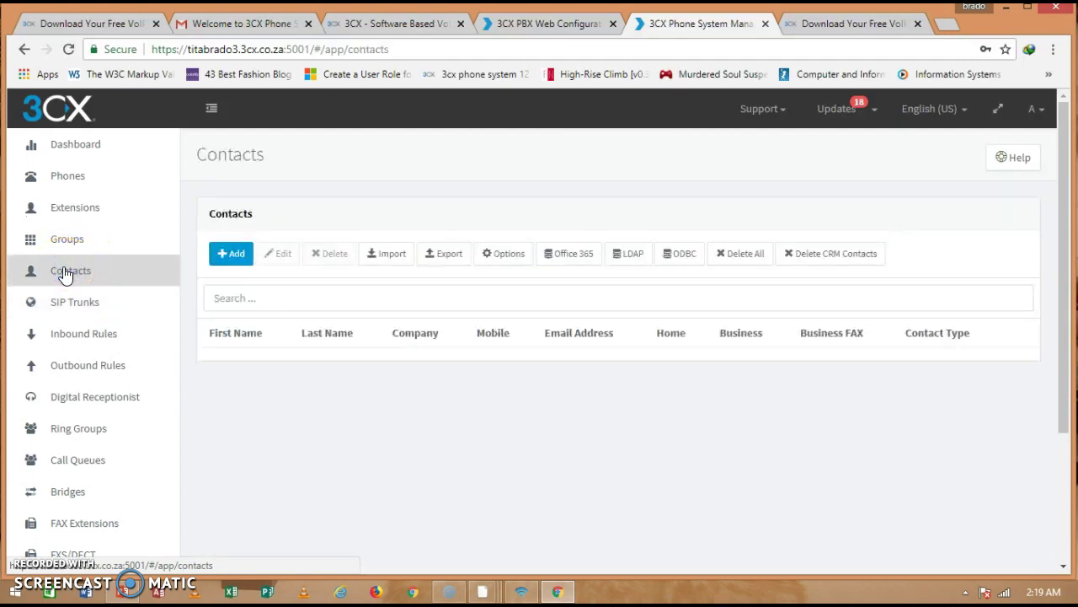
left_click(231, 256)
left_click(233, 286)
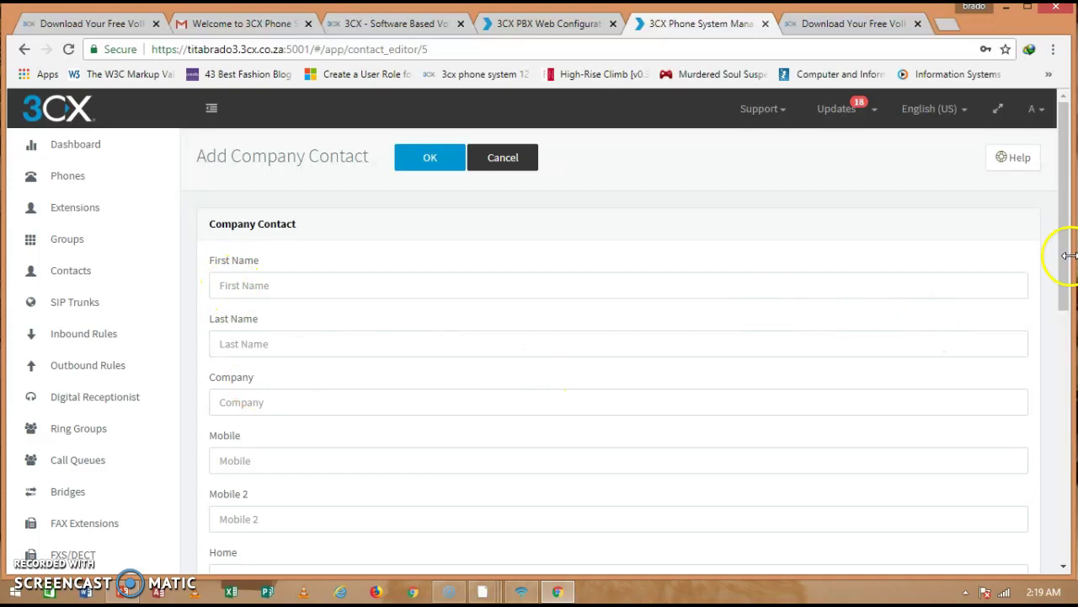
left_click_drag(1069, 268, 1059, 313)
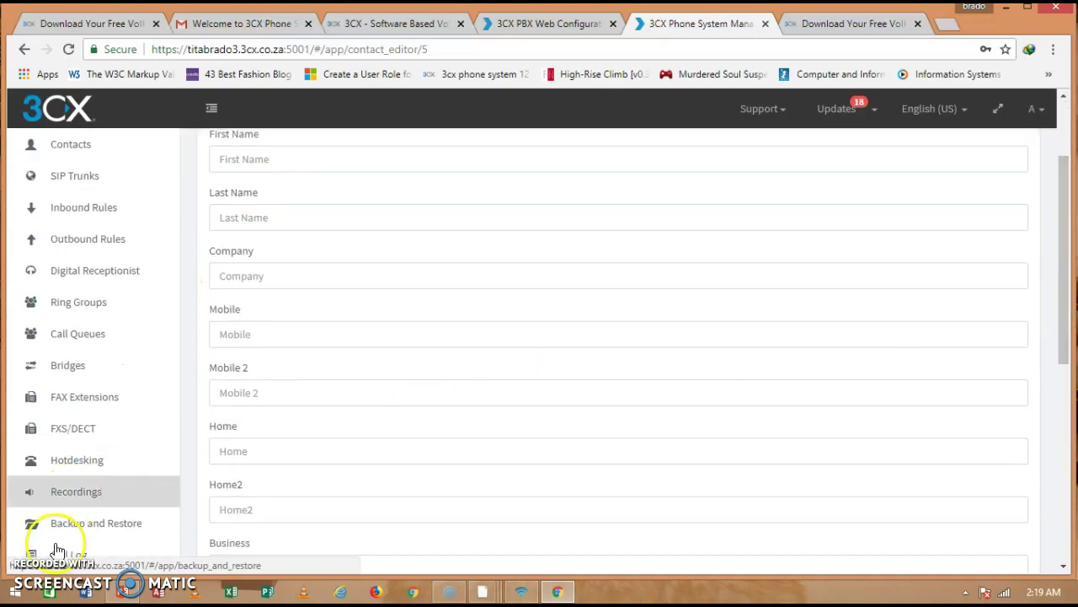
scroll(38, 569, "up", 2)
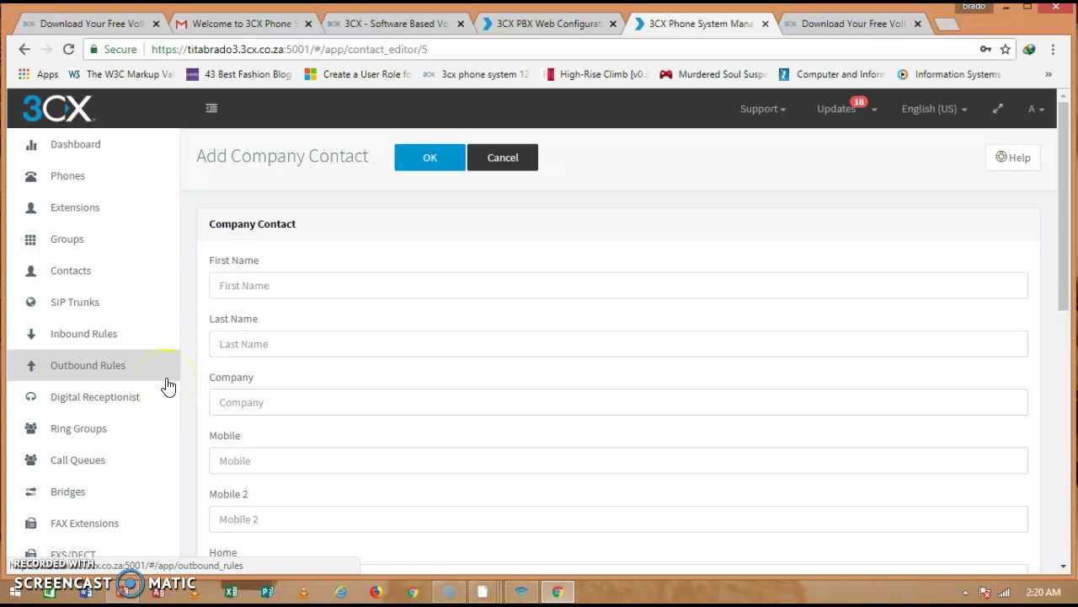
left_click(71, 240)
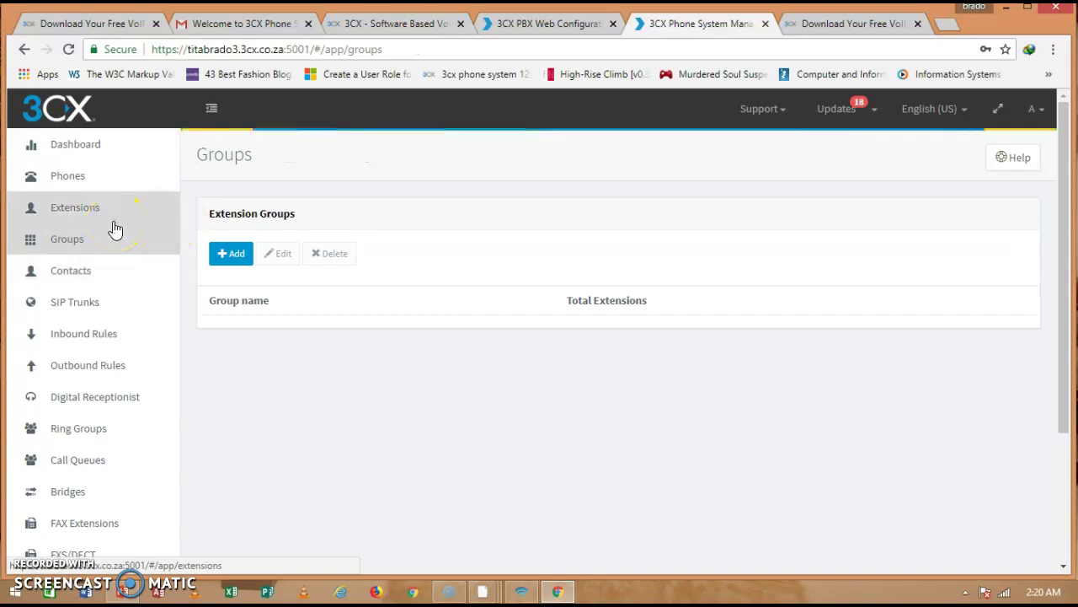
Return to the Extensions list with 201 and 202 and start a new extension.
left_click(74, 218)
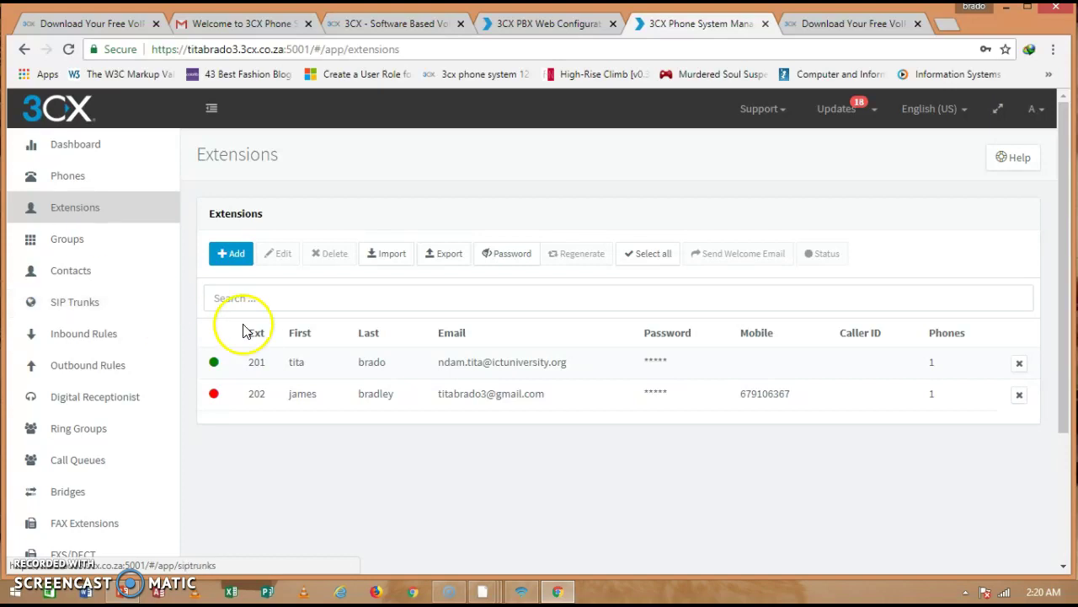
left_click(235, 255)
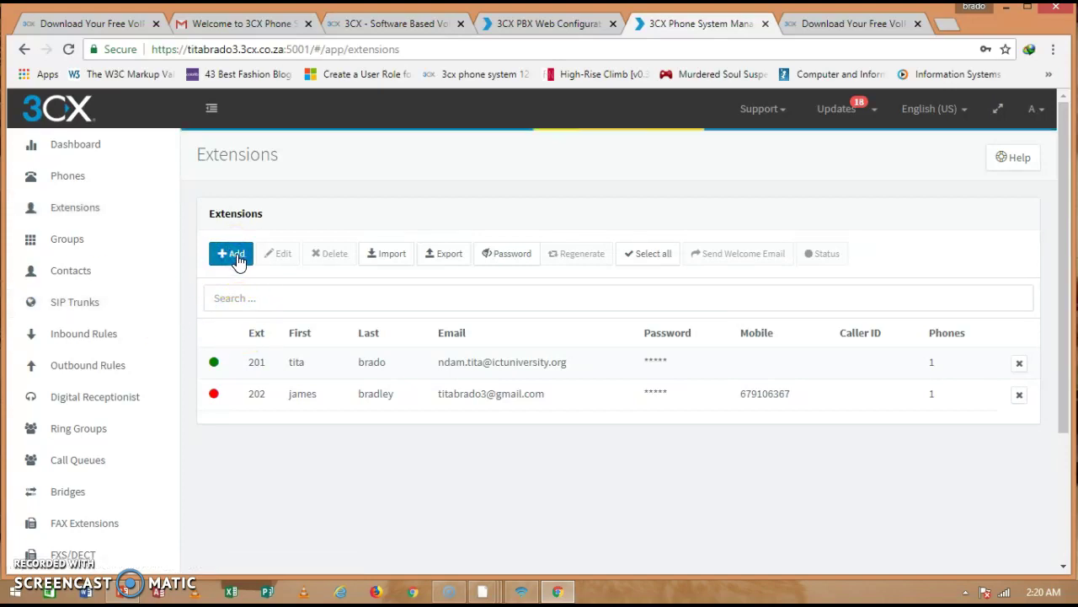